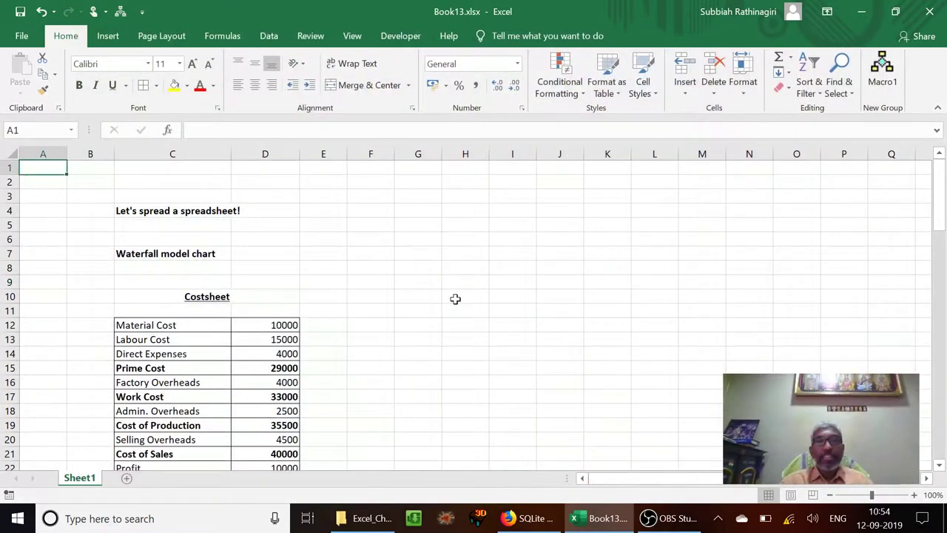
Read the title cells in column C from the top of the sheet down to the Costsheet heading.
key(Down)
key(Down)
key(Down)
key(Down)
key(Right)
key(Right)
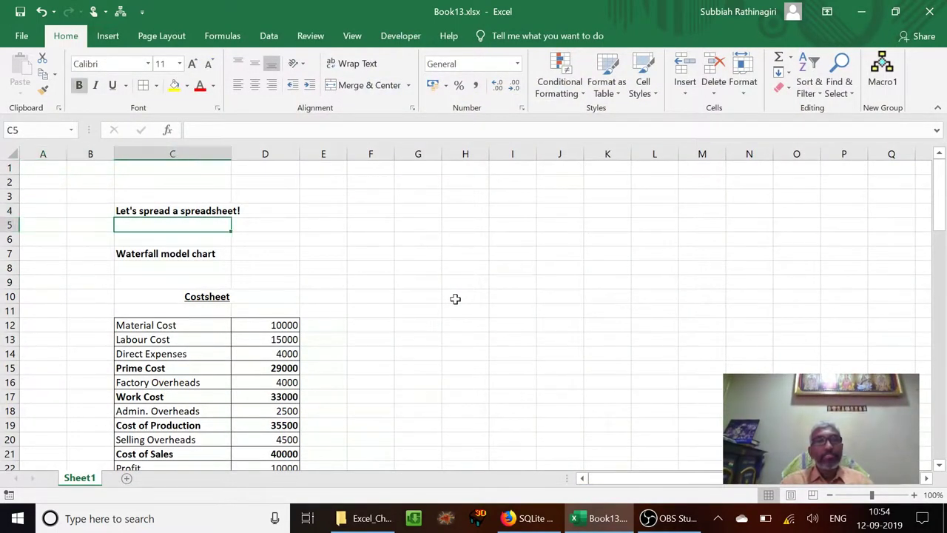
key(Down)
key(Down)
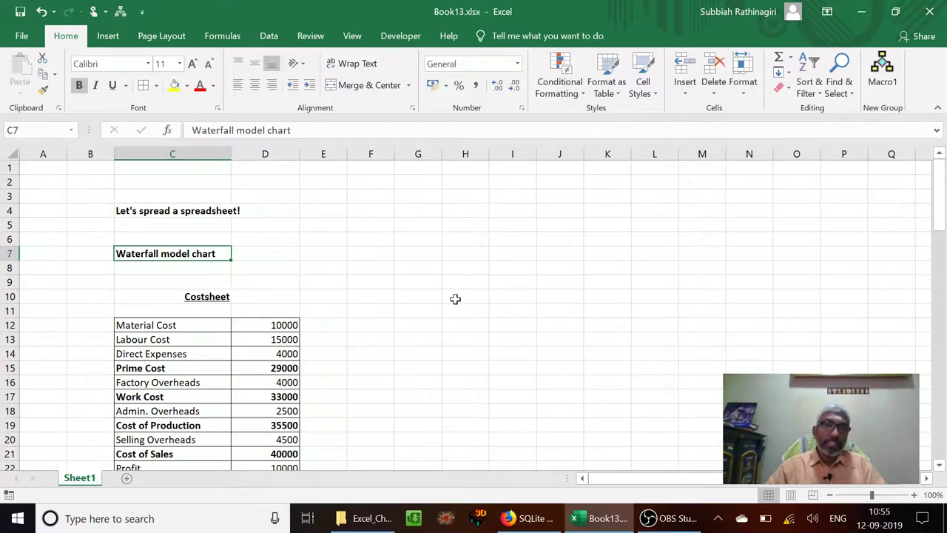
key(Down)
key(Down)
key(Down)
key(Down)
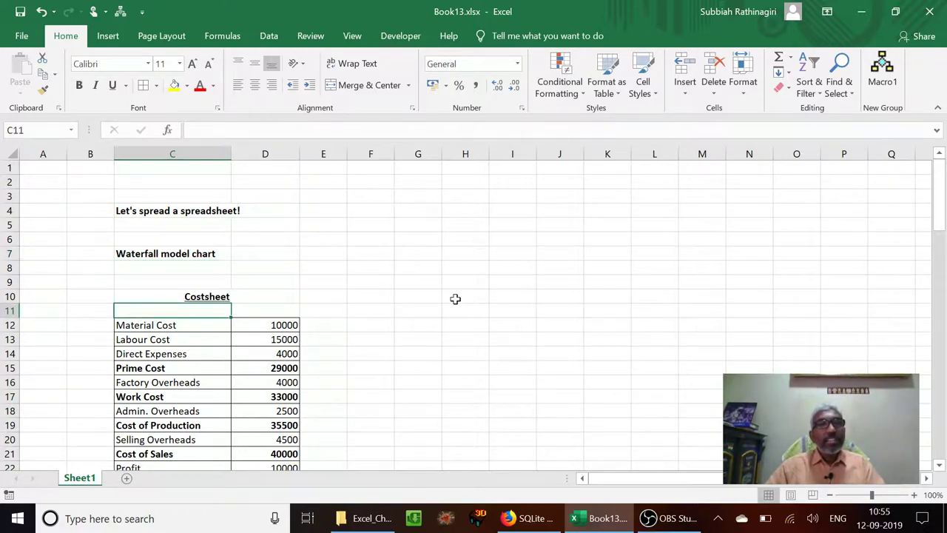
key(Up)
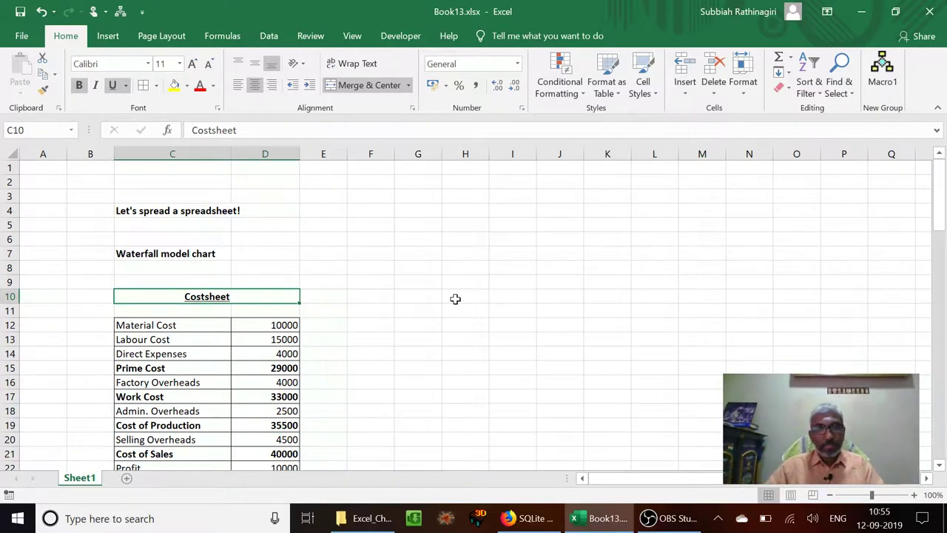
key(Down)
key(Down)
key(Down)
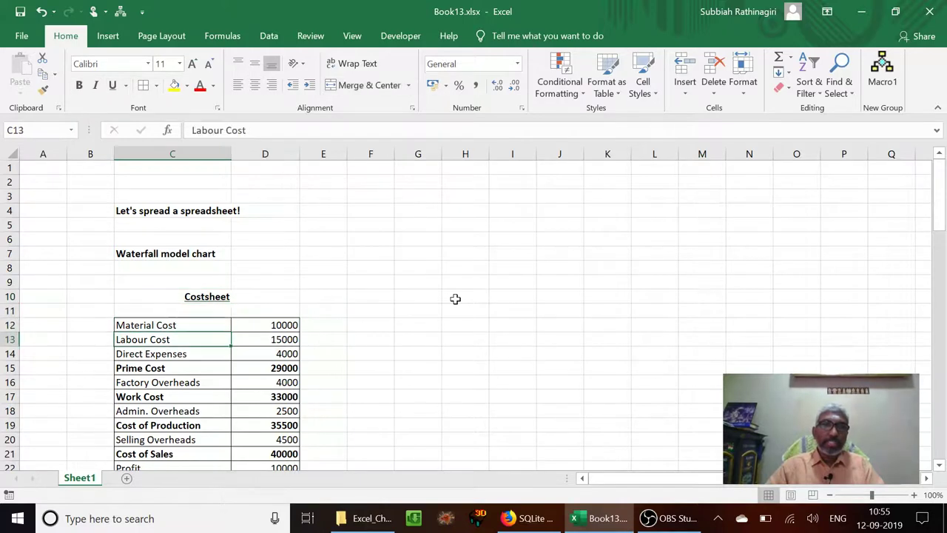
key(Up)
key(Up)
key(Up)
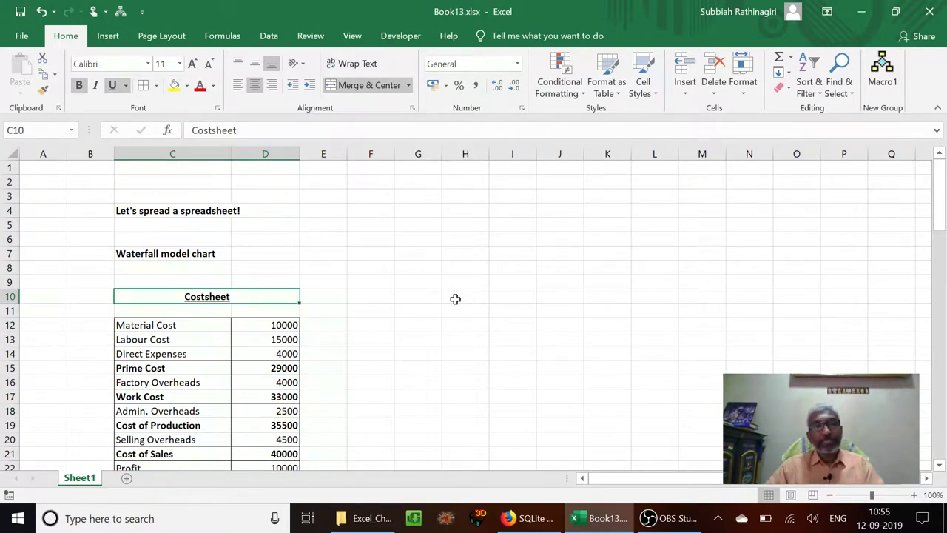
Look over the whole costsheet table from its heading down to the Sales row and back to Material Cost.
key(Down)
key(Down)
key(Down)
key(Down)
key(Down)
key(Down)
key(Down)
key(Down)
key(Down)
key(Down)
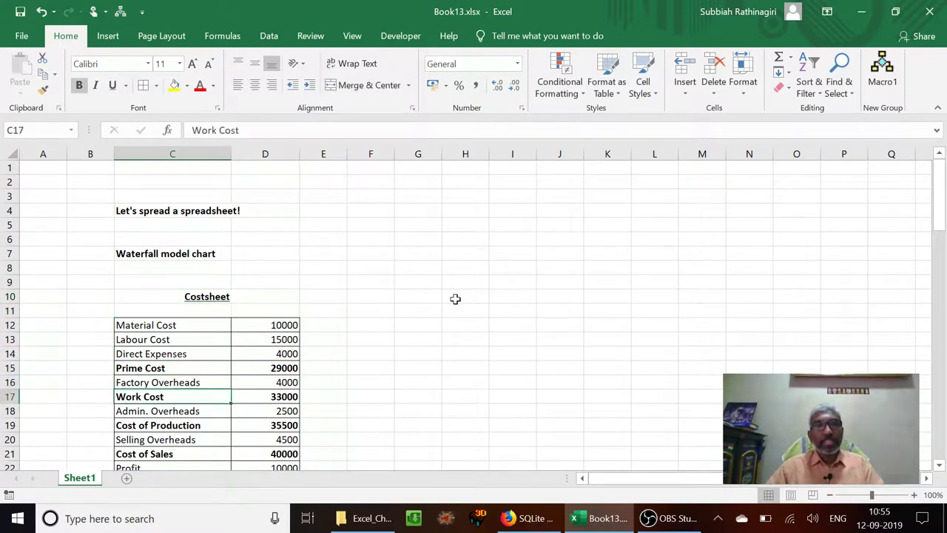
key(Down)
key(Down)
key(Down)
key(Down)
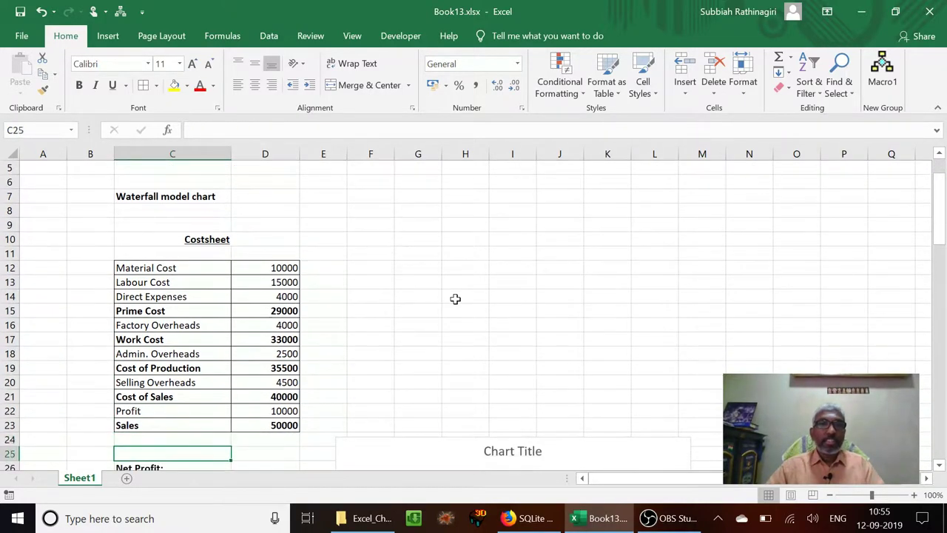
key(Up)
key(Up)
key(Up)
key(Up)
key(Up)
key(Up)
key(Up)
key(Up)
key(Up)
key(Up)
key(Up)
key(Up)
key(Up)
key(Up)
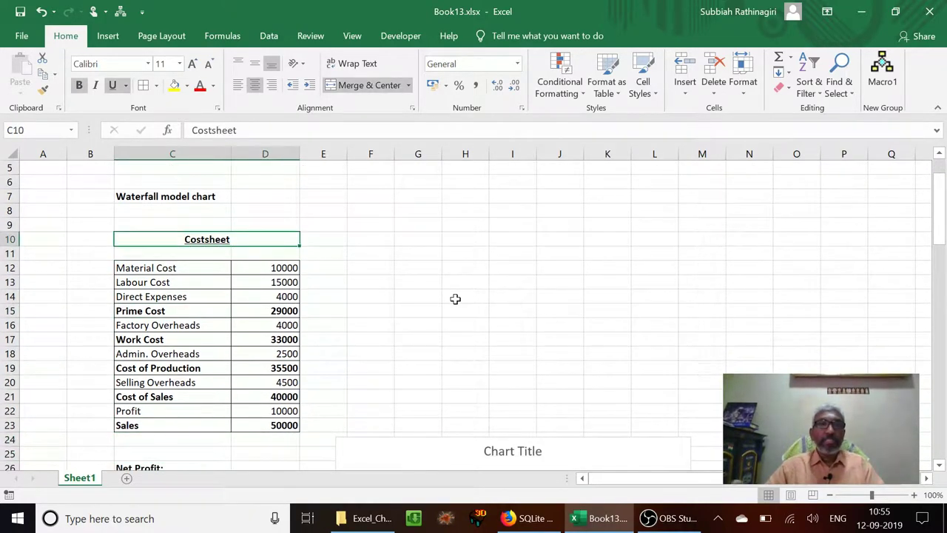
scroll(426, 270, up, 2)
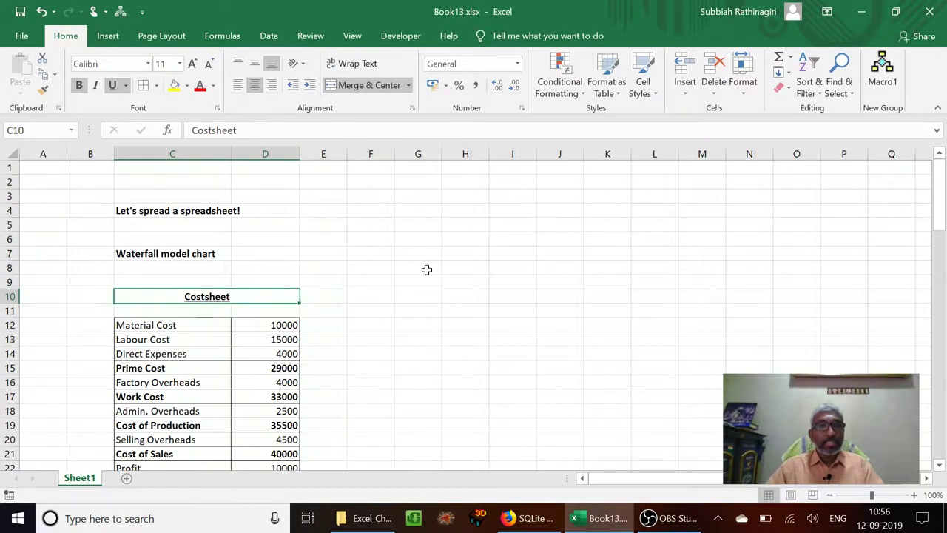
key(Down)
key(Down)
key(Down)
key(Down)
key(Down)
key(Down)
key(Down)
key(Down)
key(Down)
key(Down)
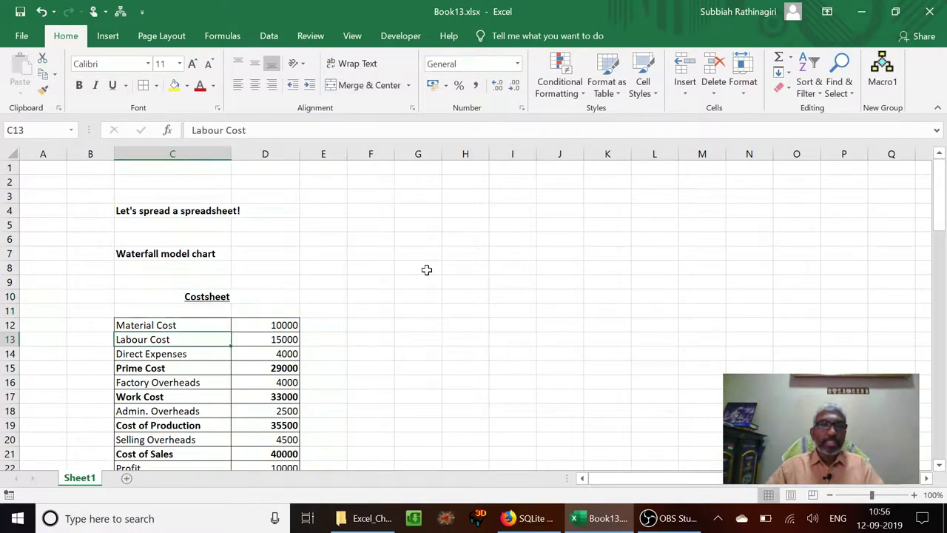
key(Down)
key(Down)
key(Down)
key(Down)
key(Down)
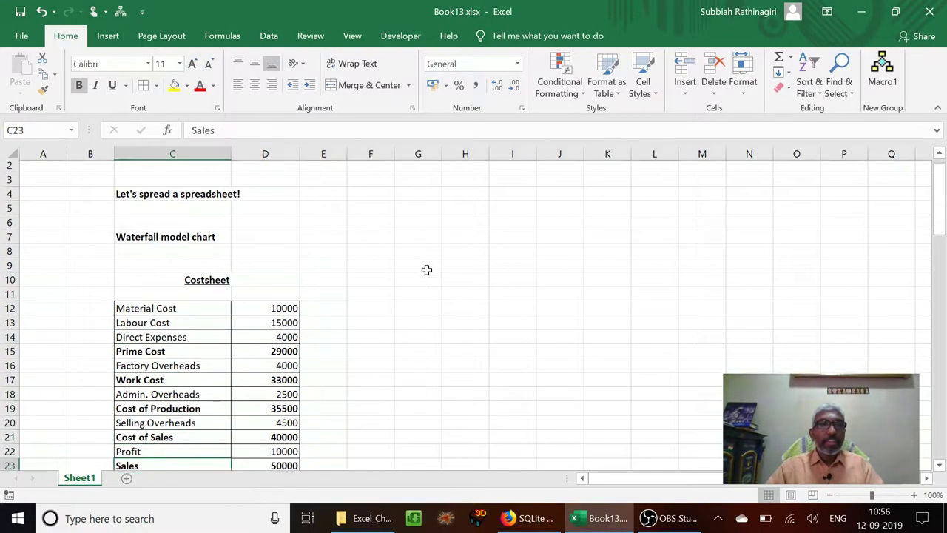
key(Up)
key(Up)
key(Up)
key(Up)
key(Up)
key(Up)
key(Up)
key(Up)
key(Up)
key(Up)
key(Up)
key(Up)
key(Up)
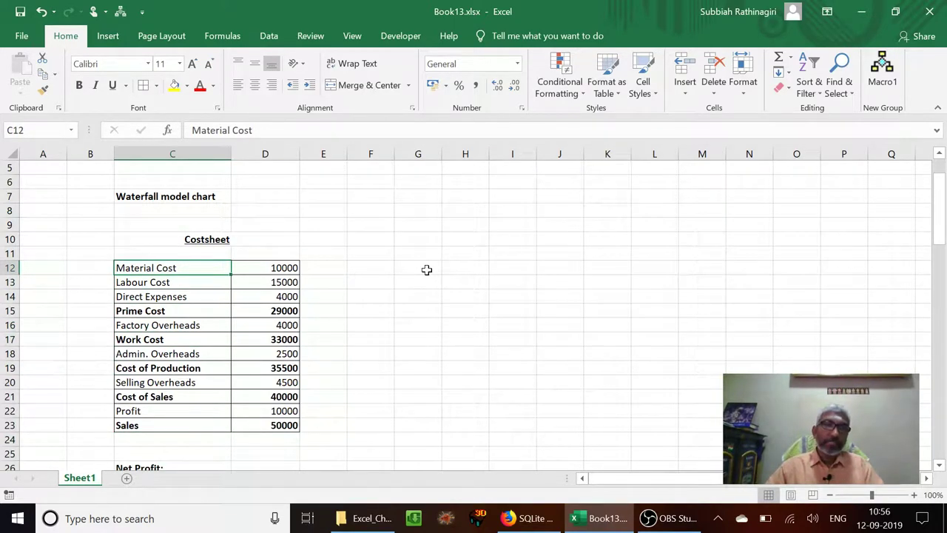
Examine each cost item and subtotal from Material Cost to Sales, including the Prime Cost formula in D15.
key(Down)
key(Down)
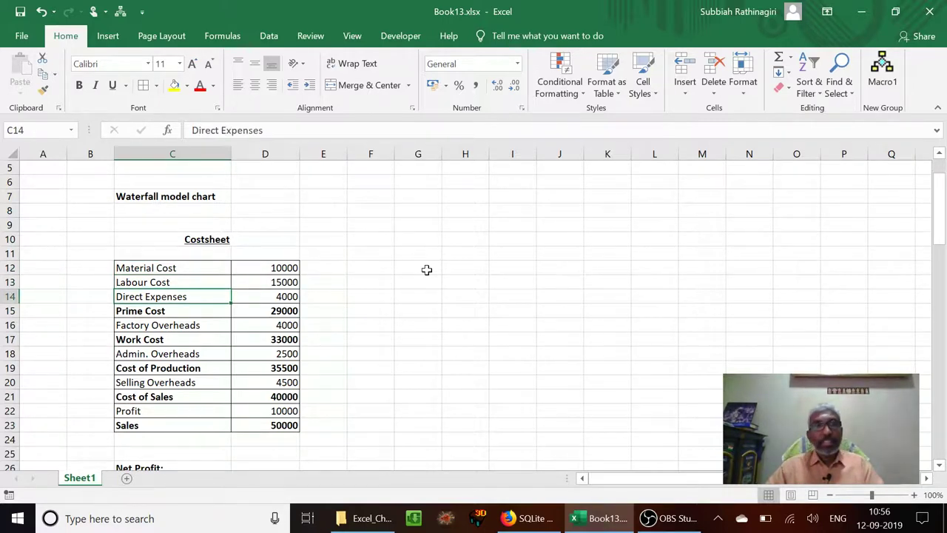
key(Down)
key(Right)
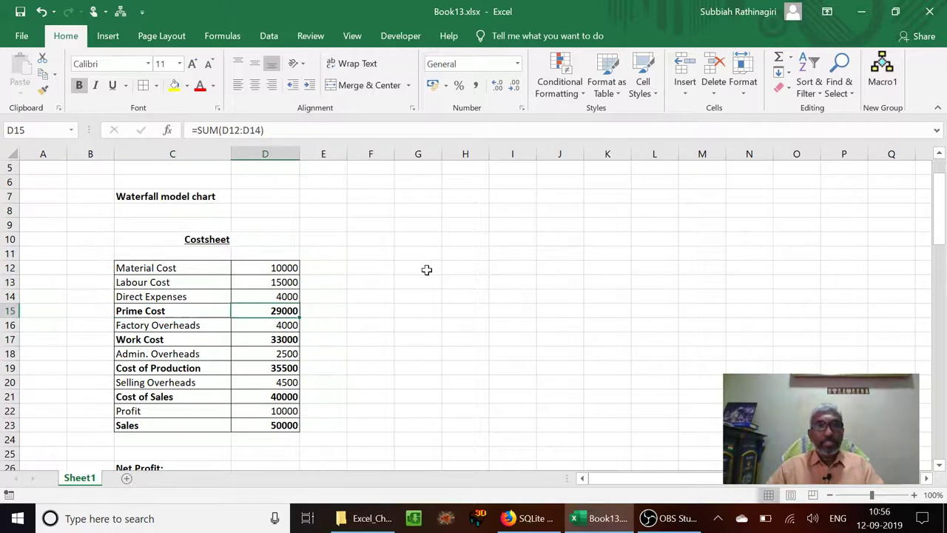
key(Down)
key(Left)
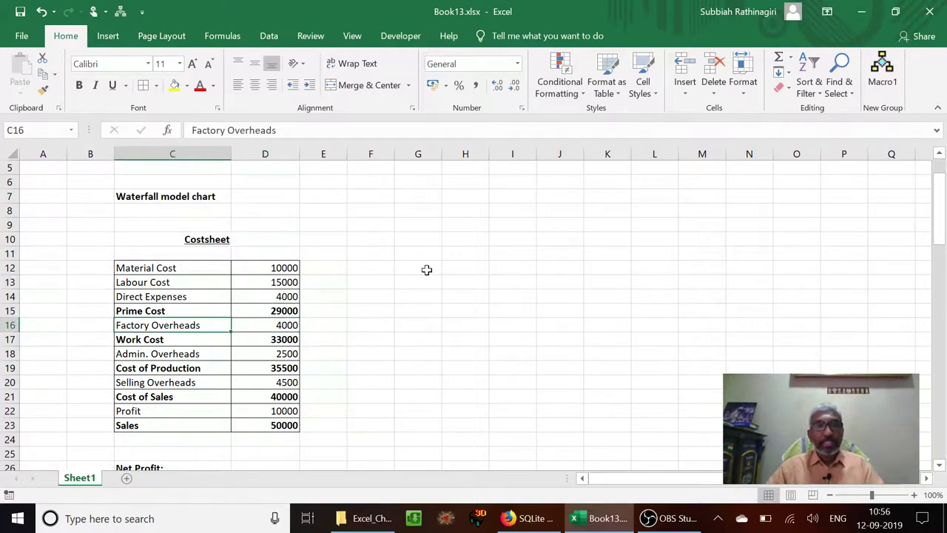
key(Down)
key(Down)
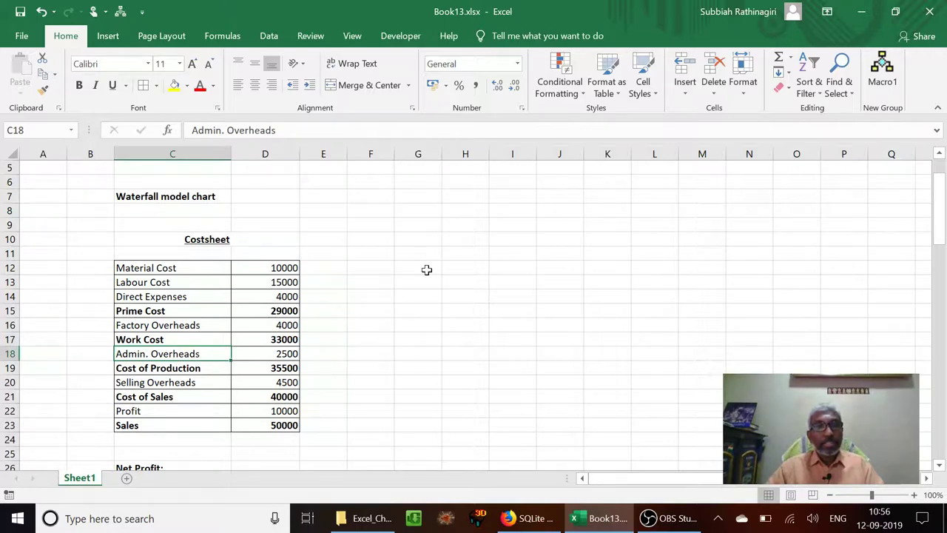
key(Down)
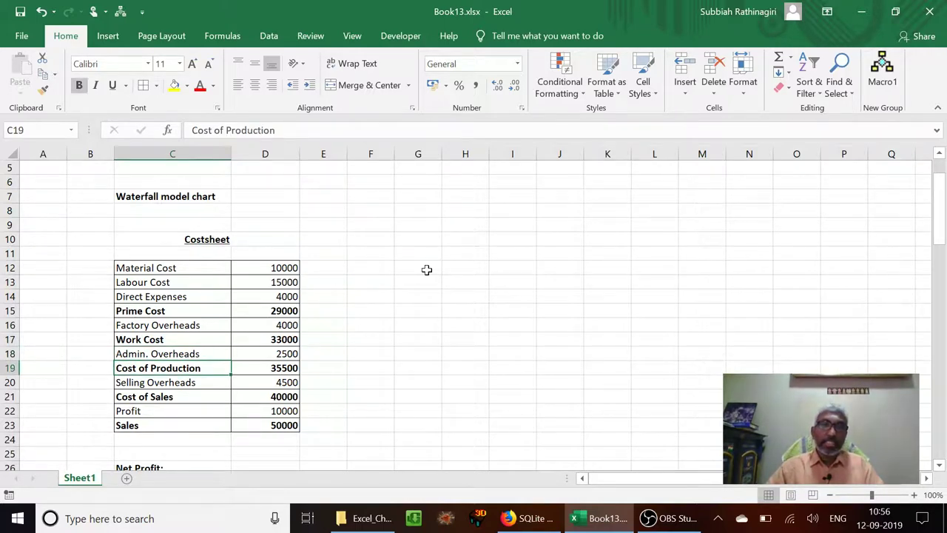
key(Down)
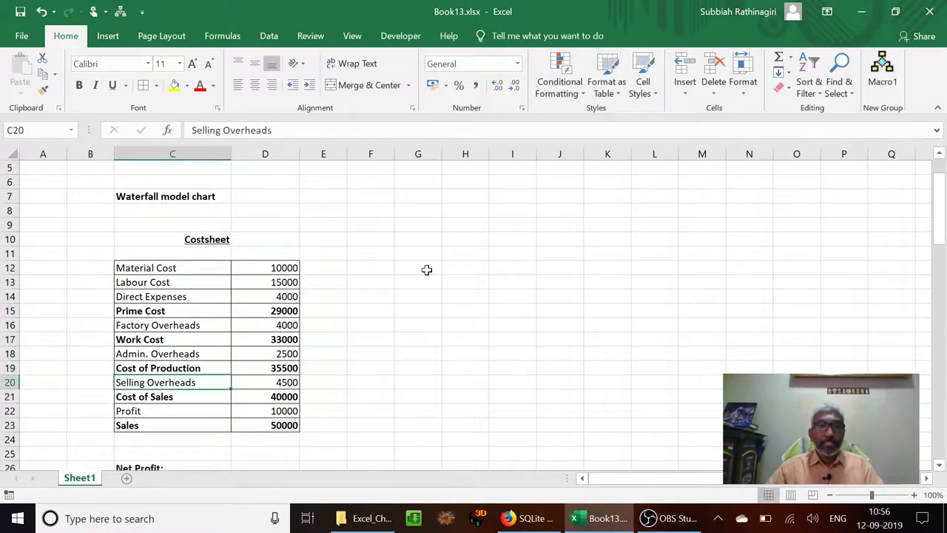
key(Down)
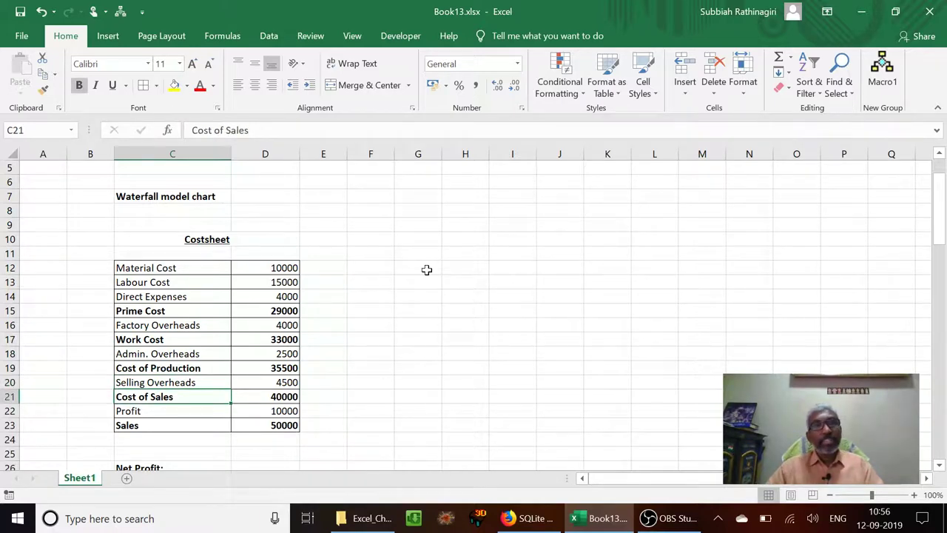
key(Down)
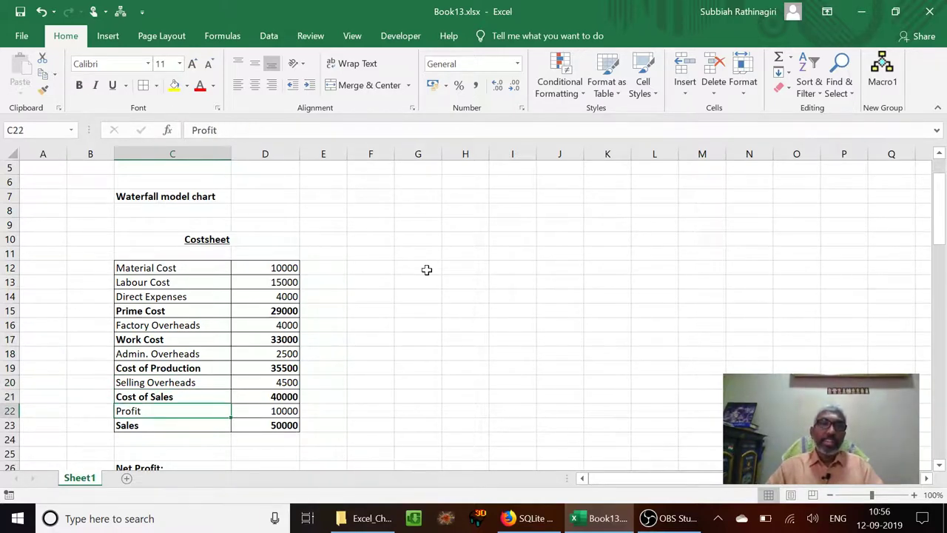
key(Down)
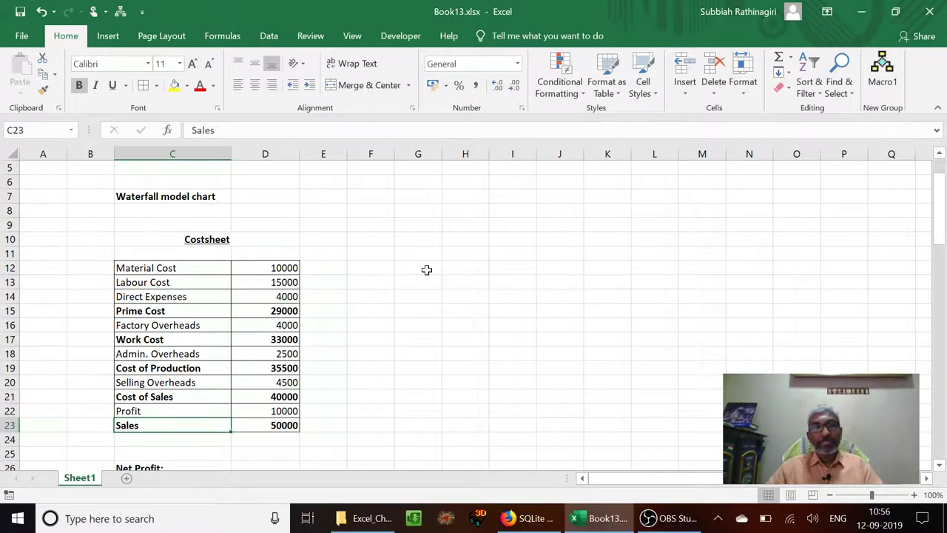
Return to the start of the costsheet and examine the amounts in D12:D15 that make up Prime Cost.
key(Up)
key(Up)
key(Up)
key(Up)
key(Up)
key(Up)
key(Up)
key(Up)
key(Up)
key(Up)
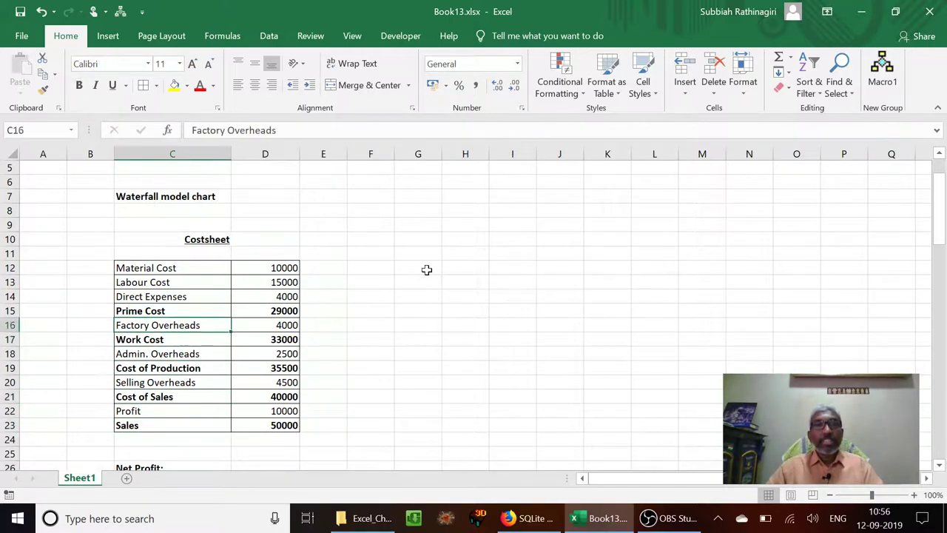
key(Up)
key(Right)
key(Down)
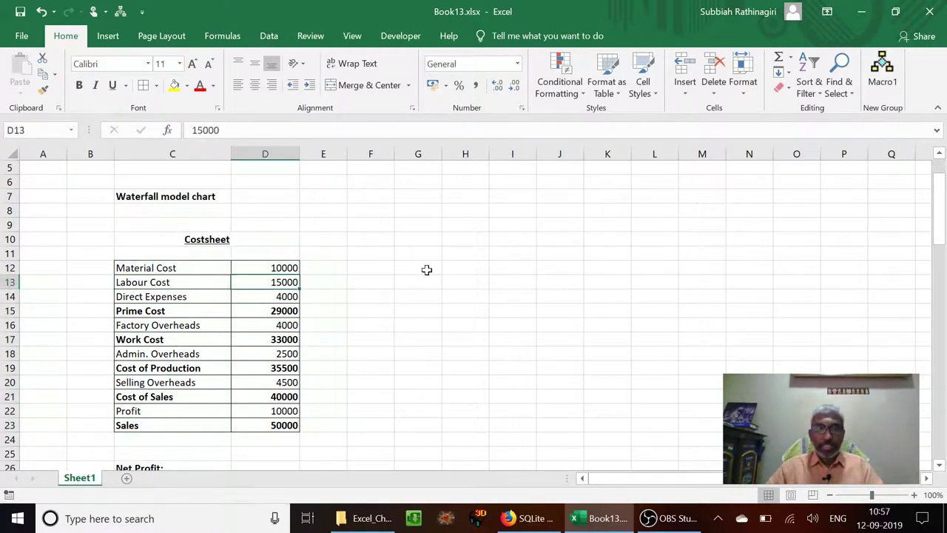
key(Down)
key(Down)
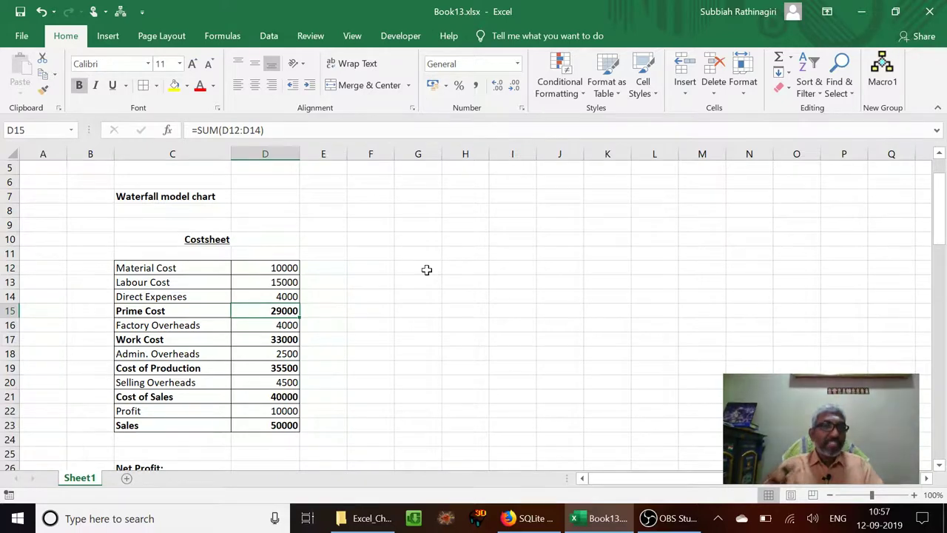
key(Up)
key(Up)
key(Up)
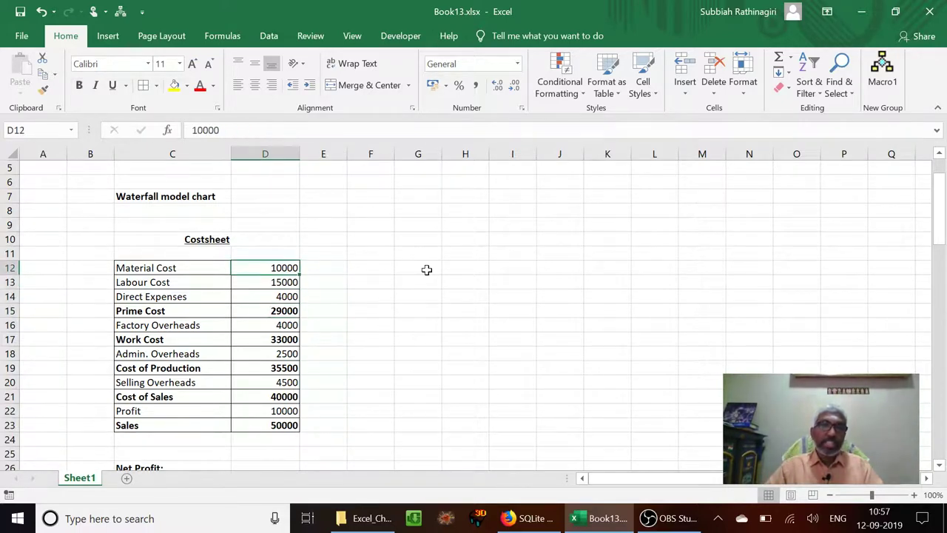
Insert a Waterfall chart from the costsheet range C12:D23 and move it clear of the amounts, just beside the table.
key(Left)
key(shift+Right)
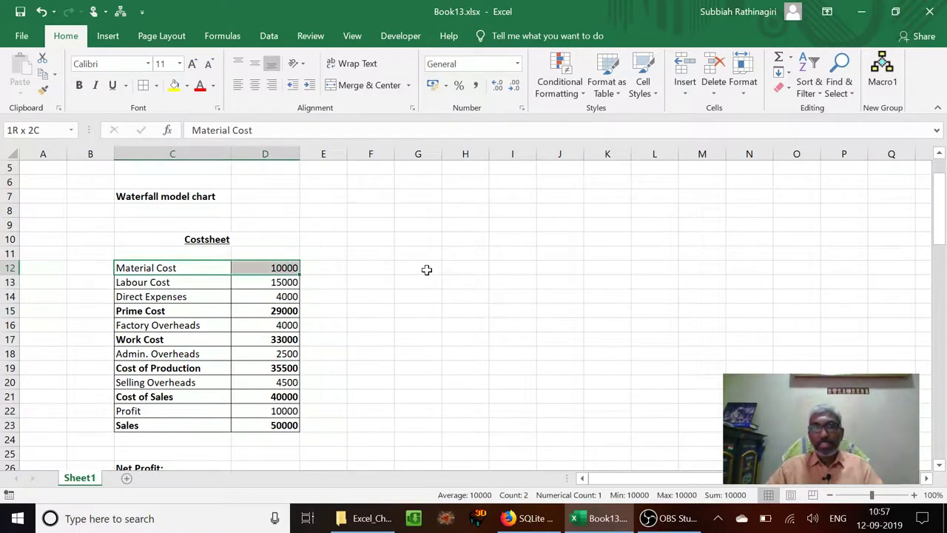
key(shift+Down)
key(shift+Down)
key(shift+Down)
key(shift+Down)
key(shift+Down)
key(shift+Down)
key(shift+Down)
key(shift+Down)
key(shift+Down)
key(shift+Down)
key(shift+Down)
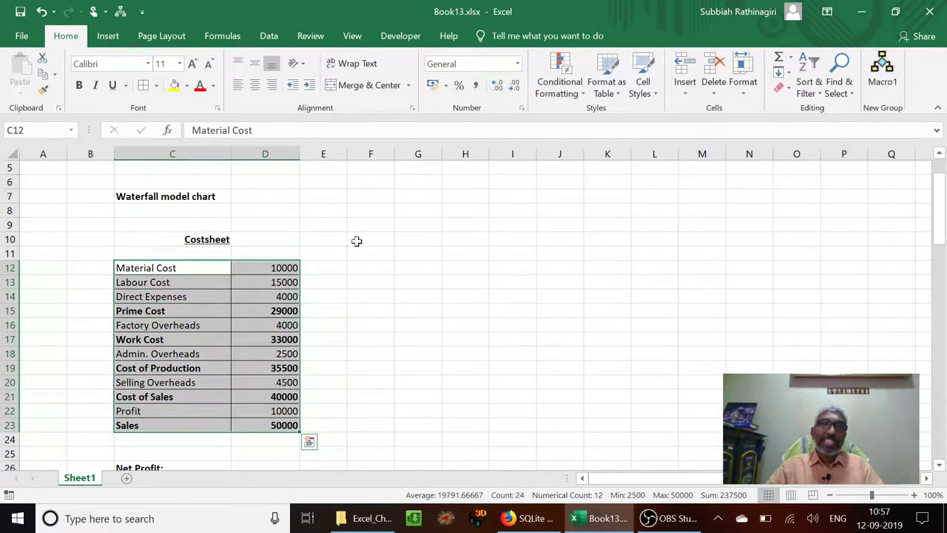
click(107, 36)
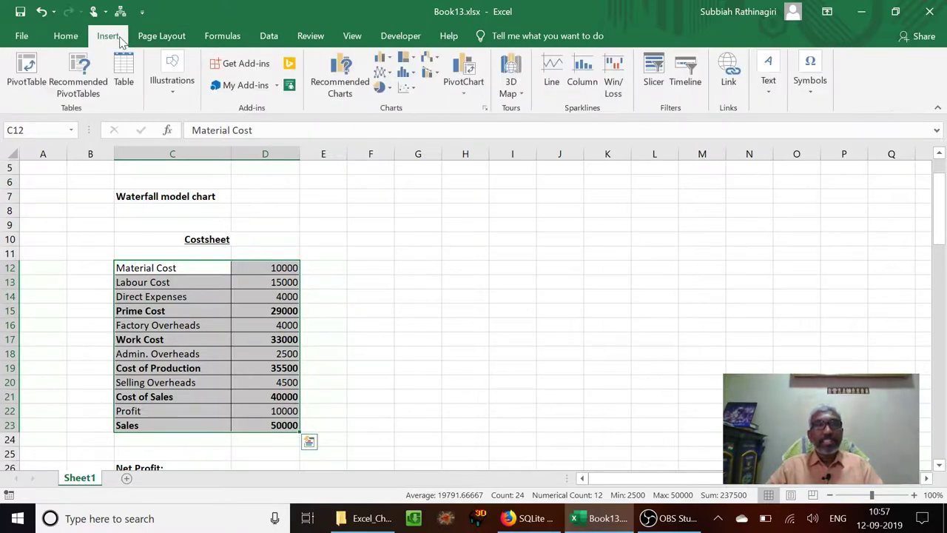
click(348, 88)
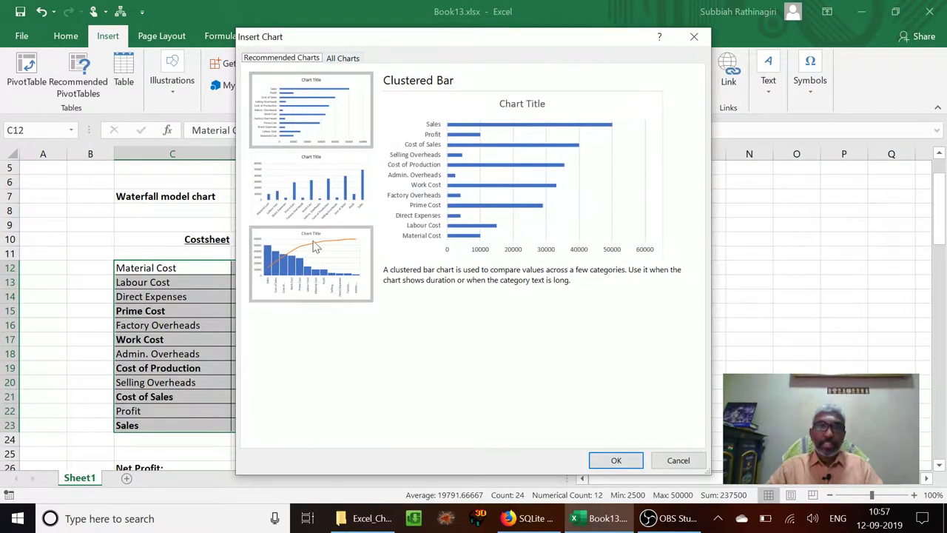
click(350, 59)
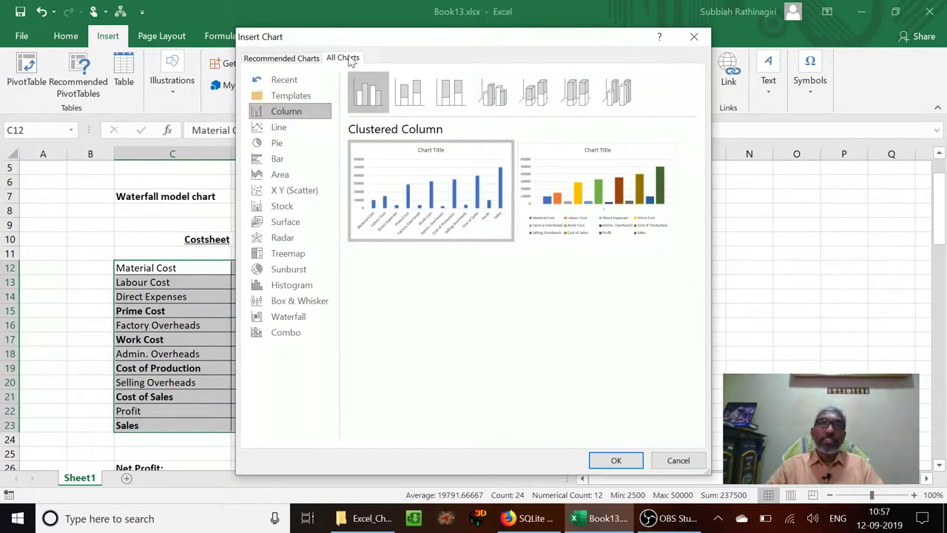
click(309, 318)
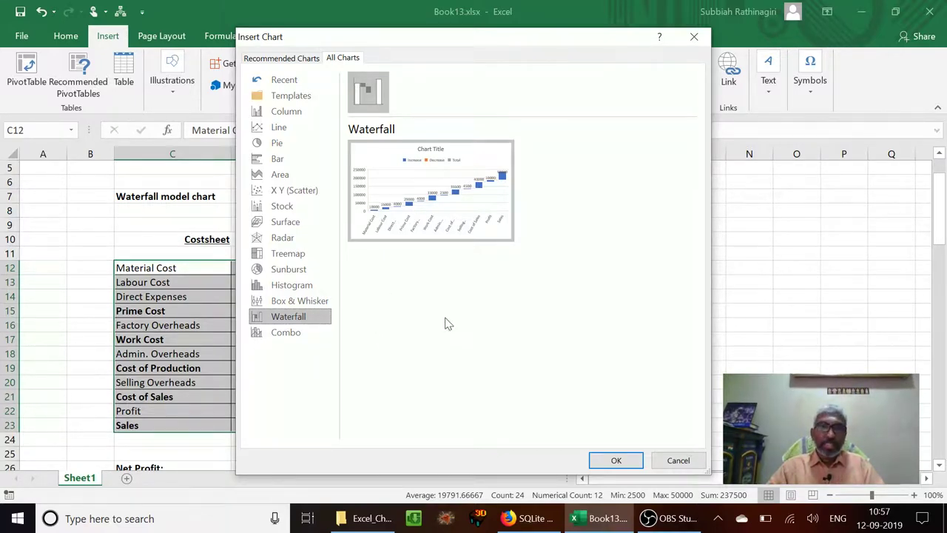
click(613, 461)
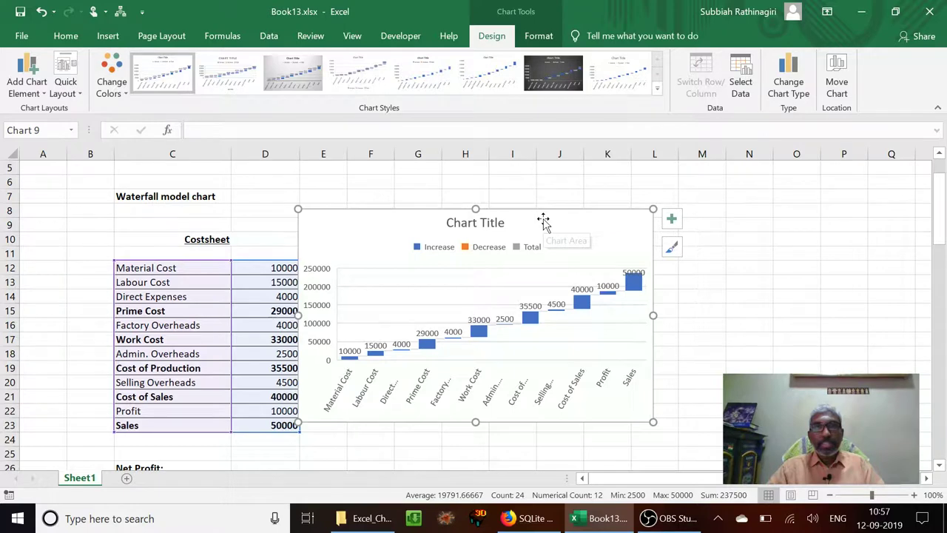
drag(543, 222, 561, 199)
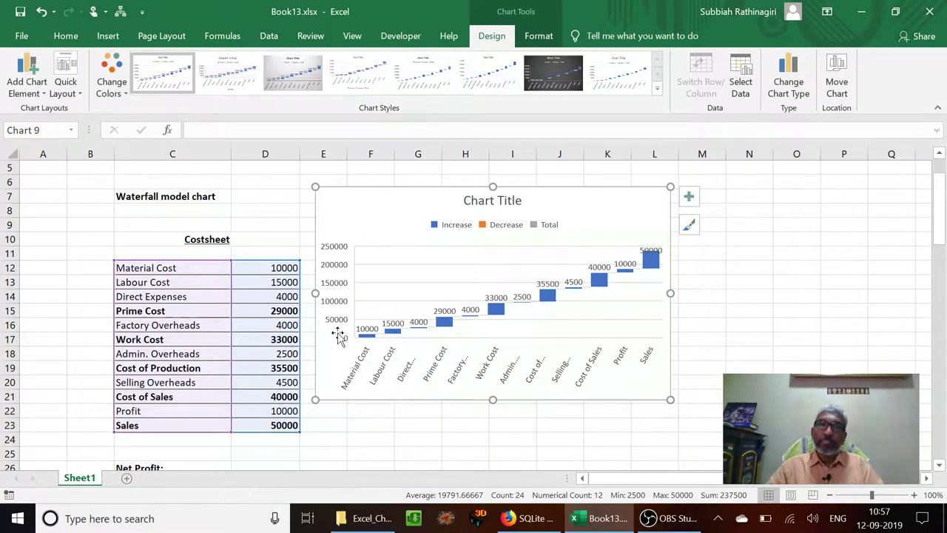
mouse_move(642, 250)
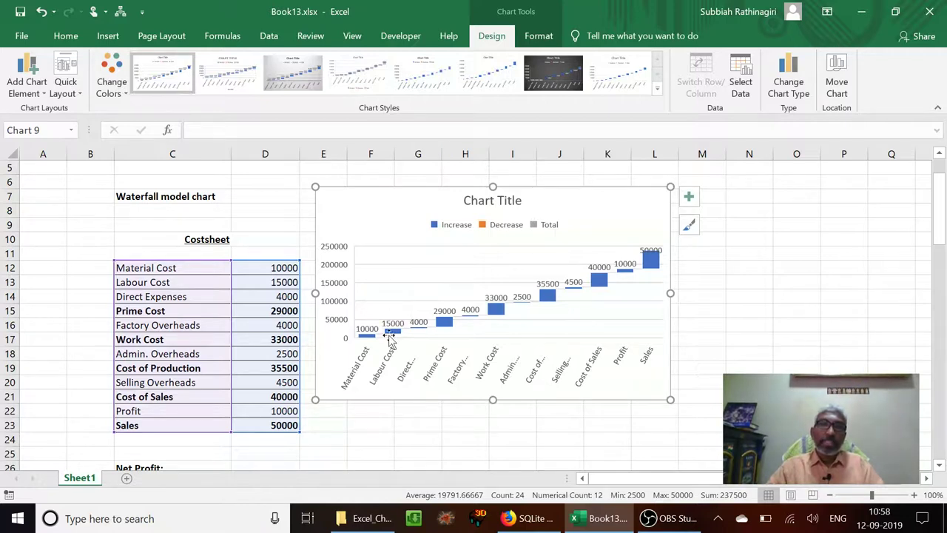
Set the Prime Cost column of the costsheet waterfall chart as a total.
mouse_move(369, 340)
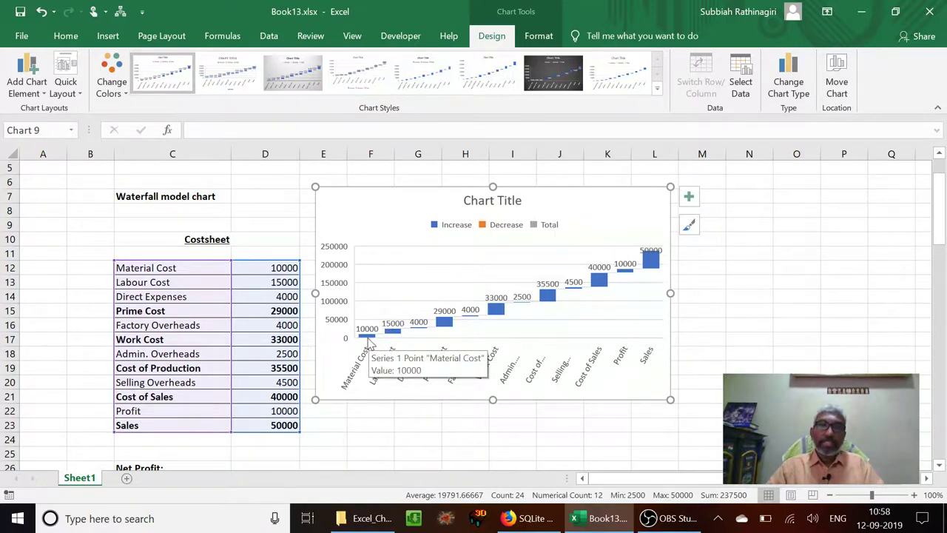
mouse_move(401, 339)
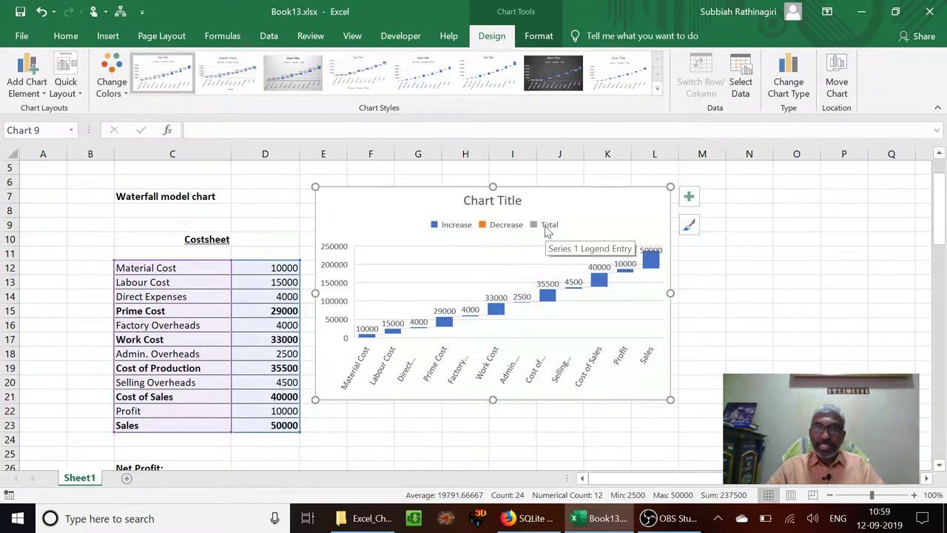
click(448, 326)
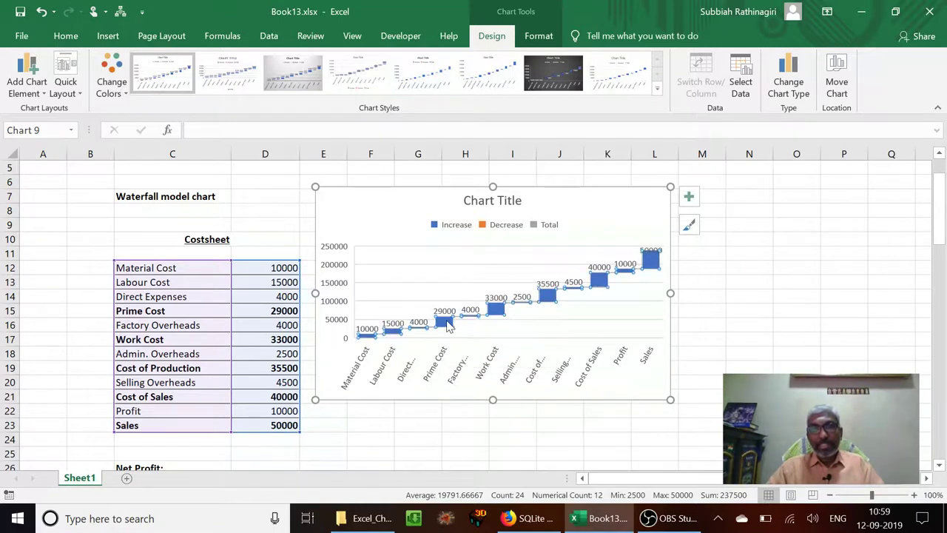
click(448, 325)
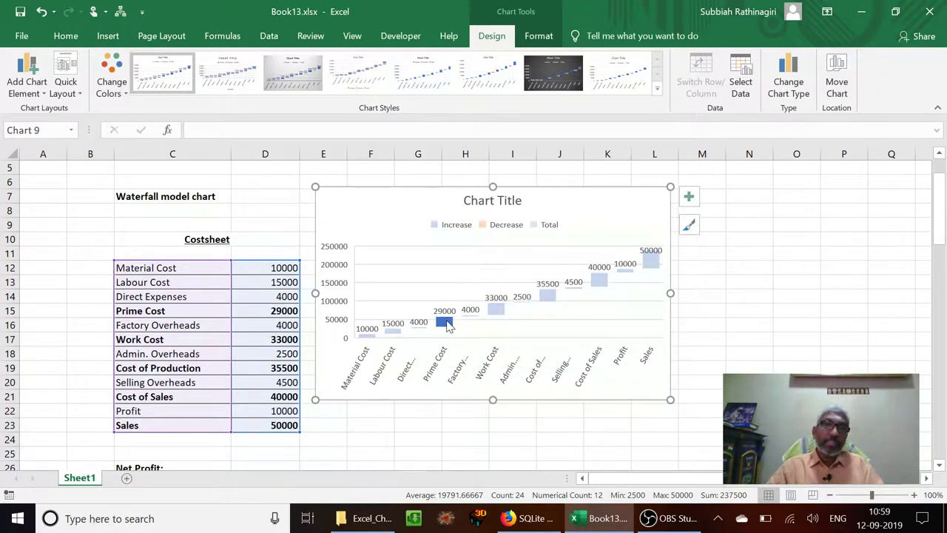
right_click(448, 326)
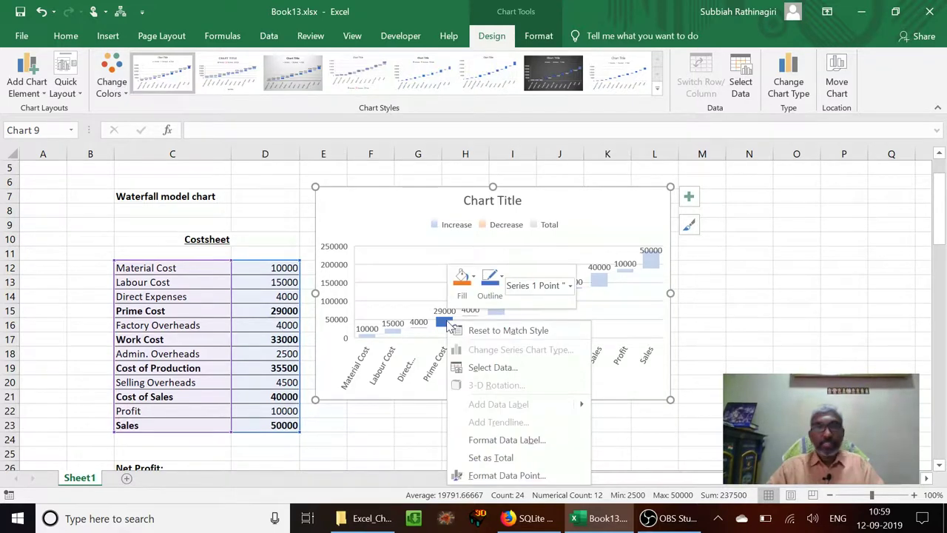
click(480, 456)
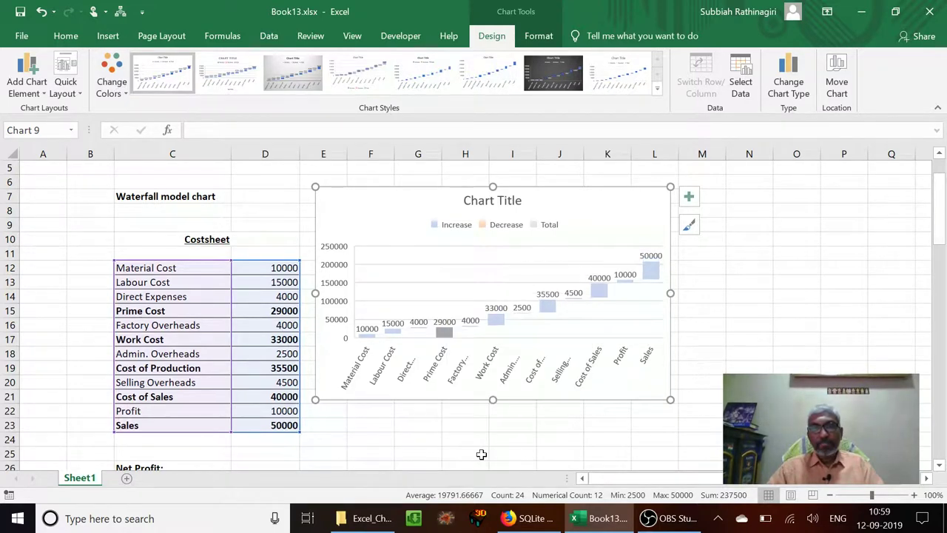
Set the Work Cost and Cost of Production columns of the costsheet chart as totals.
click(444, 337)
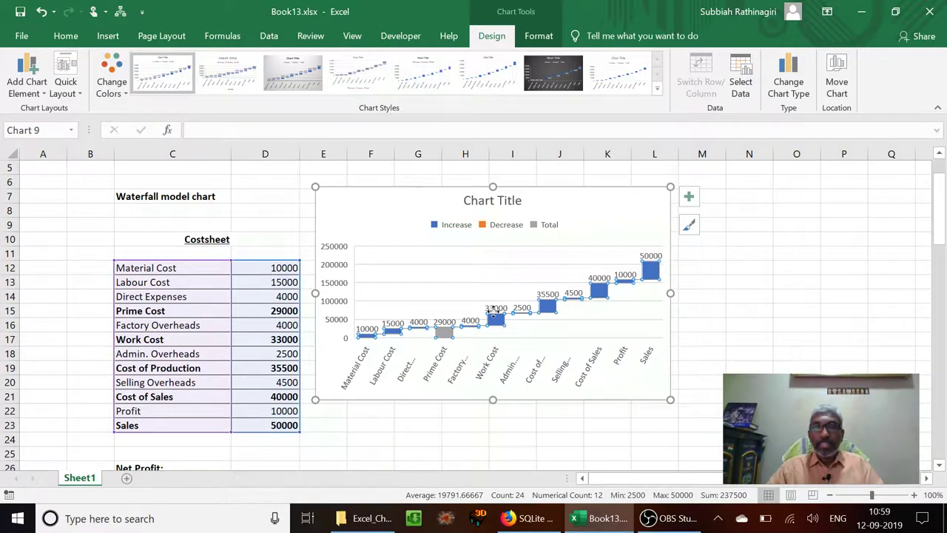
click(495, 323)
right_click(495, 326)
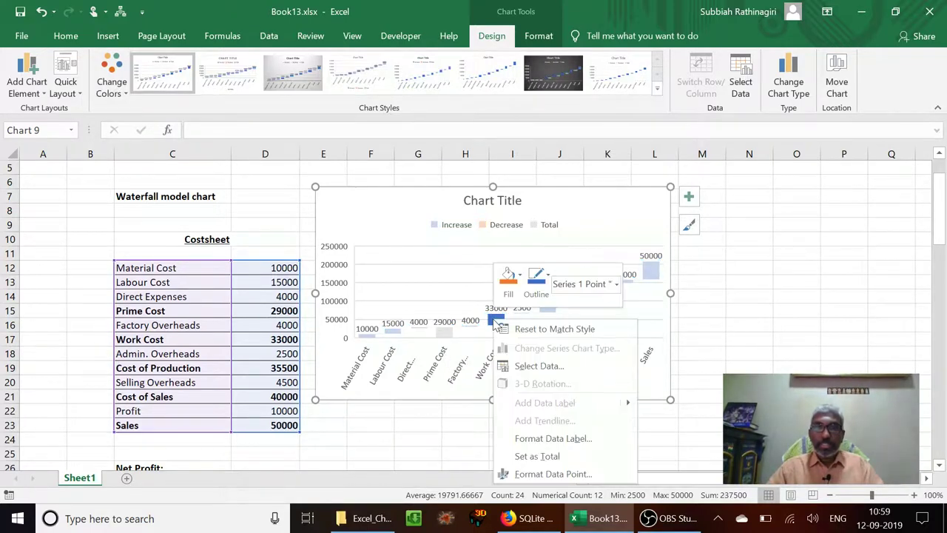
click(524, 456)
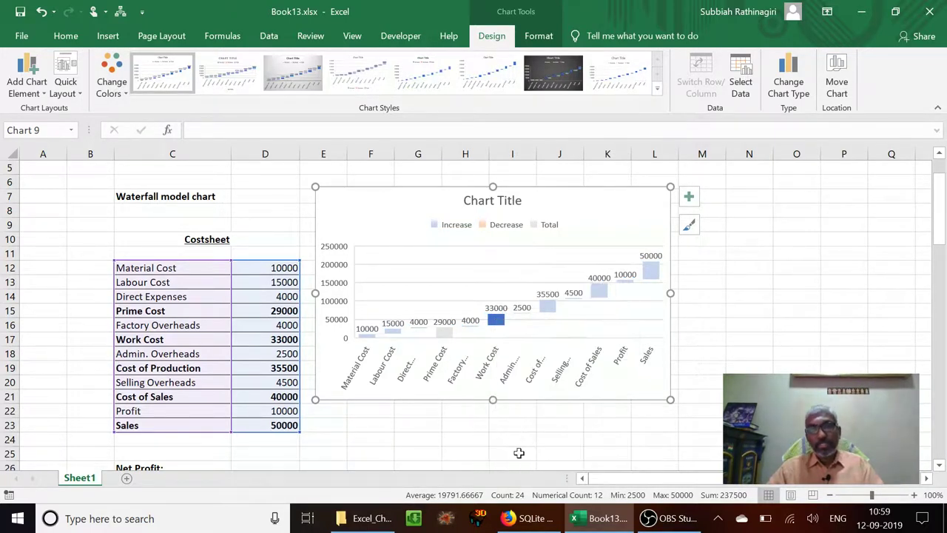
click(547, 317)
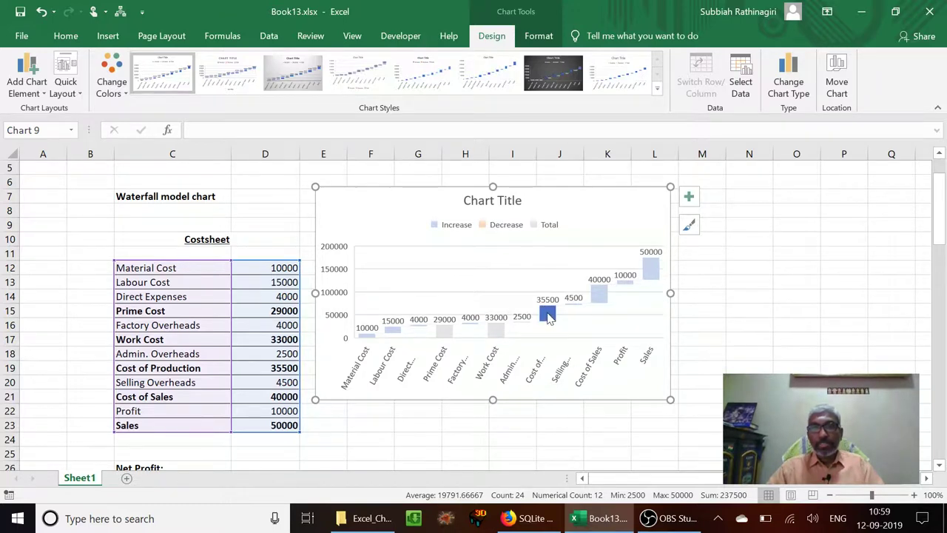
right_click(547, 317)
click(591, 450)
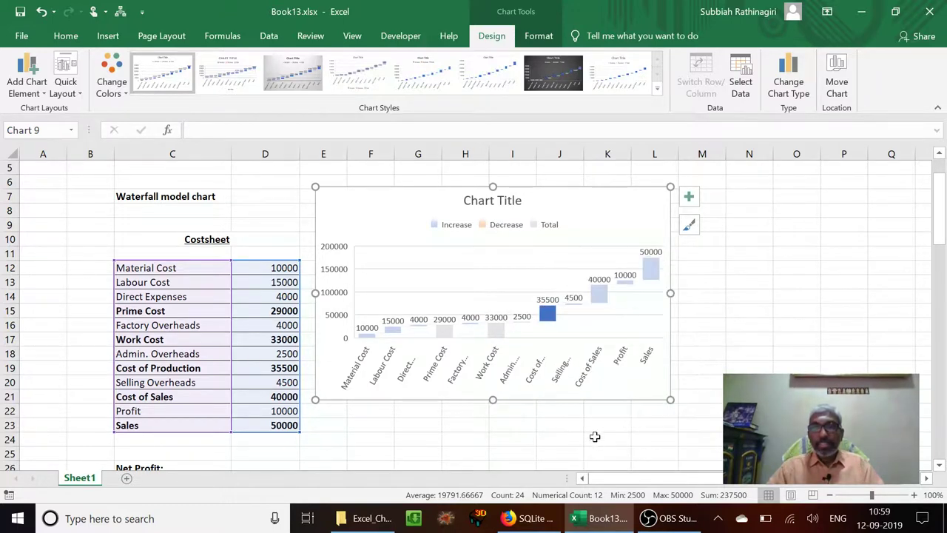
Set the Cost of Sales and Sales columns as totals to complete the costsheet chart's subtotals.
click(599, 309)
right_click(600, 309)
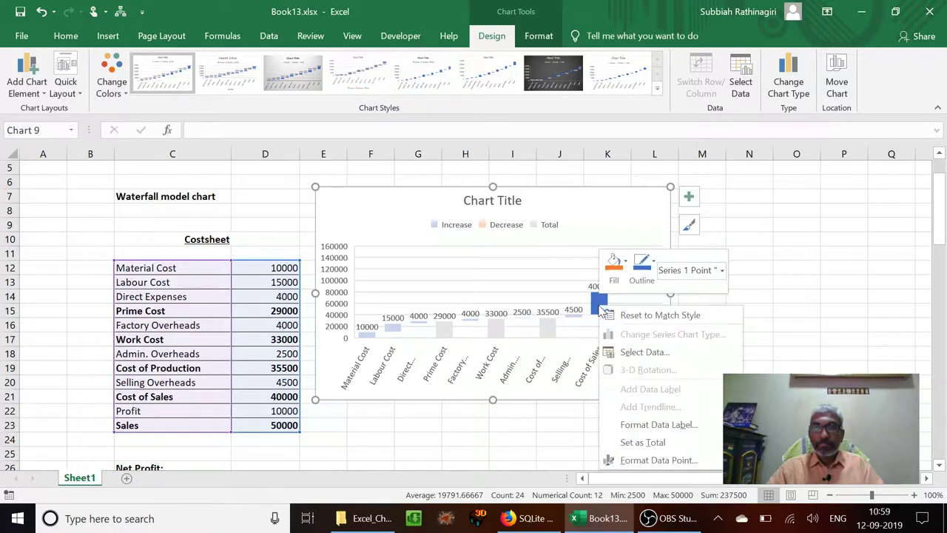
click(622, 444)
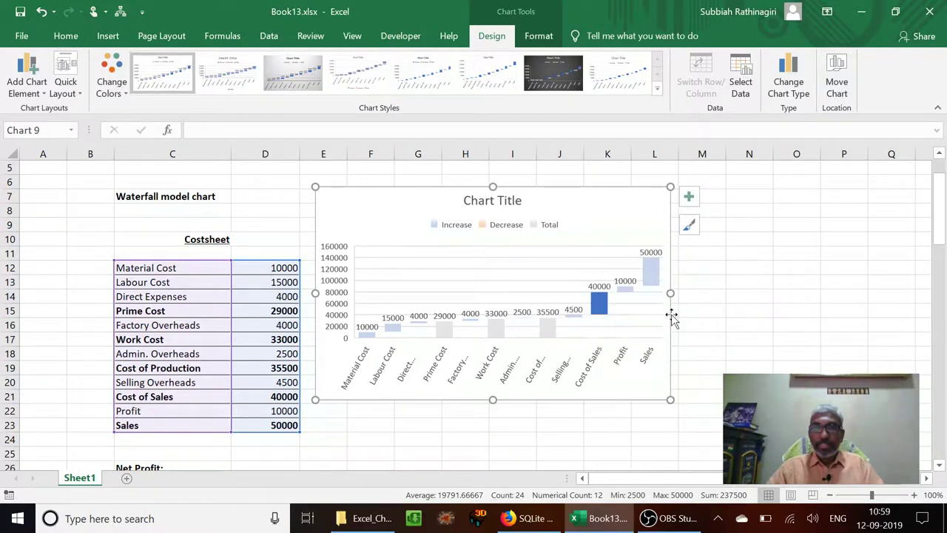
click(656, 272)
right_click(655, 275)
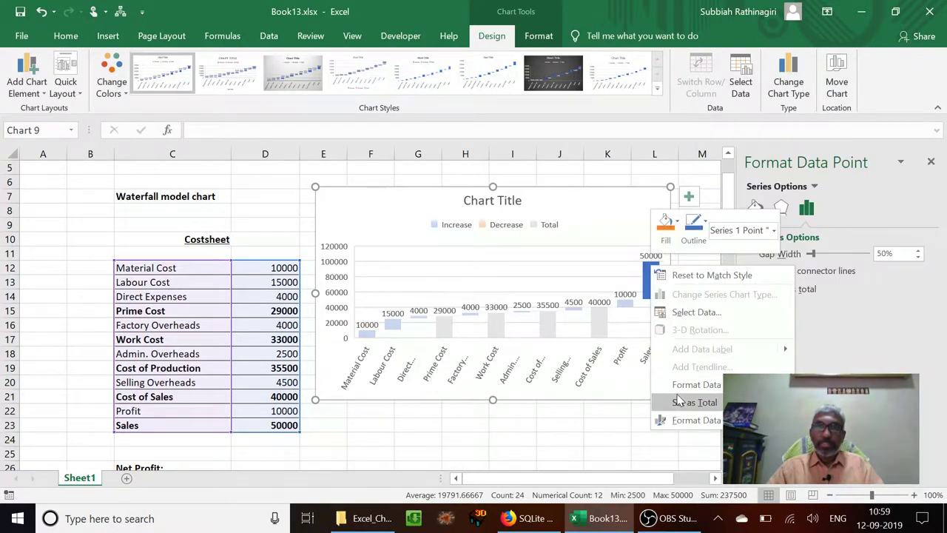
click(677, 397)
click(450, 239)
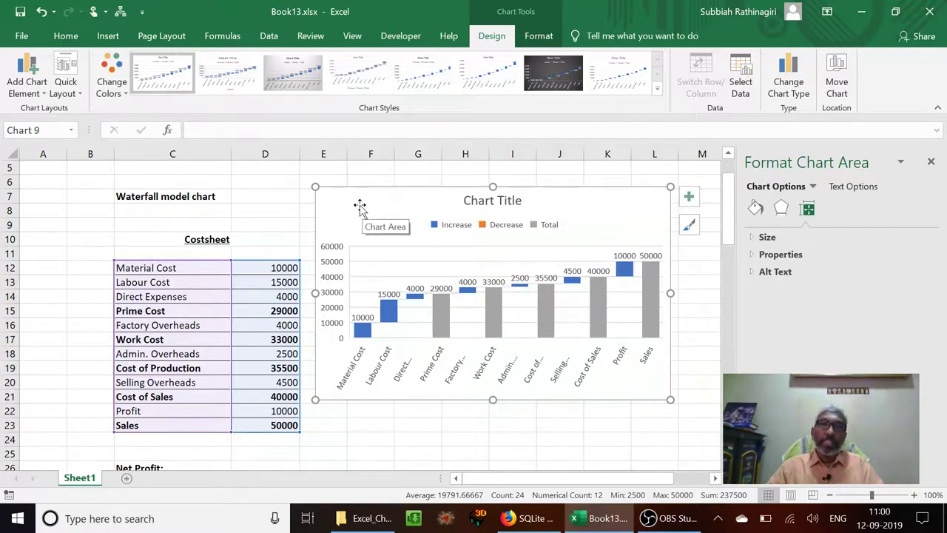
Look over the Net Profit table below the costsheet and return to its Sales amount in D28.
click(219, 343)
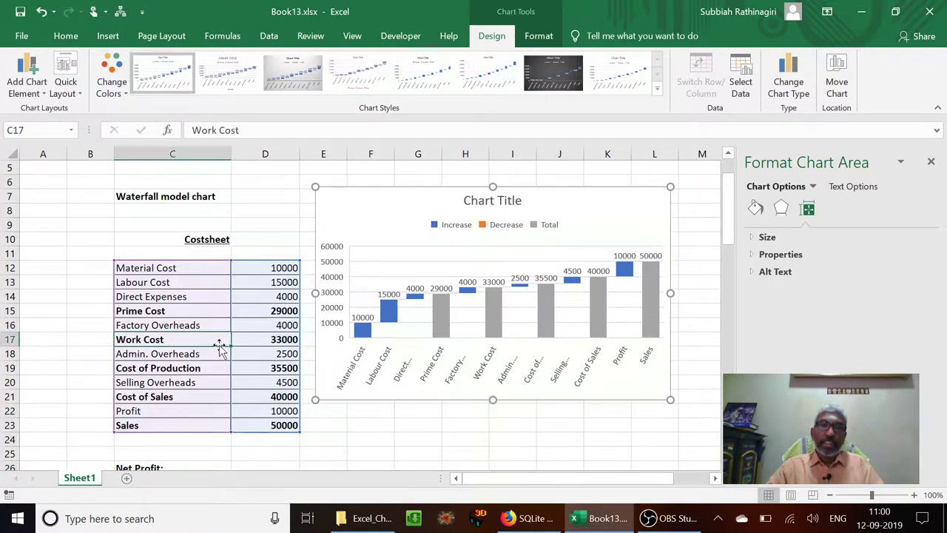
key(Down)
key(Down)
key(Down)
key(Down)
key(Down)
key(Down)
key(Down)
key(Down)
key(Down)
key(Down)
key(Down)
key(Down)
key(Down)
key(Down)
key(Down)
key(Down)
key(Down)
key(Down)
key(Down)
key(Down)
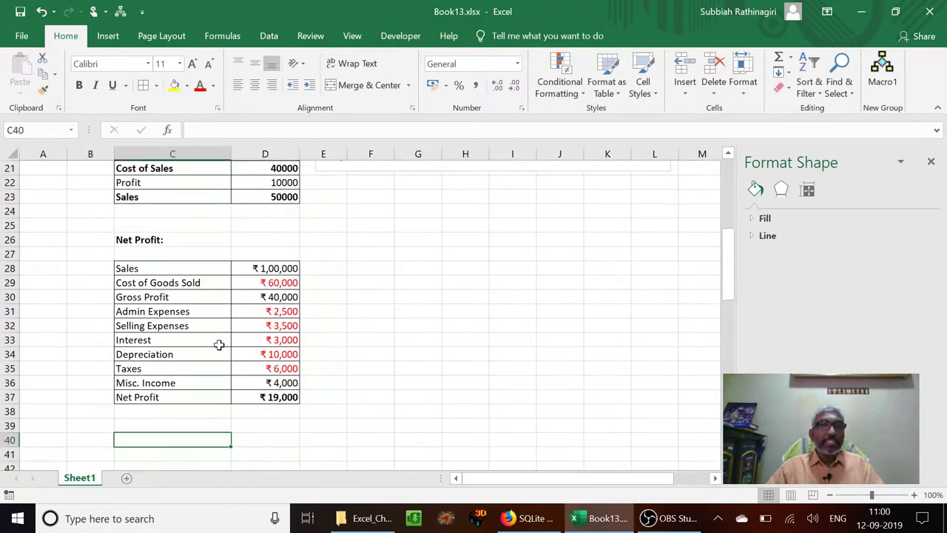
key(Up)
key(Up)
key(Up)
key(Up)
key(Up)
key(Up)
key(Up)
key(Up)
key(Up)
key(Up)
key(Up)
key(Right)
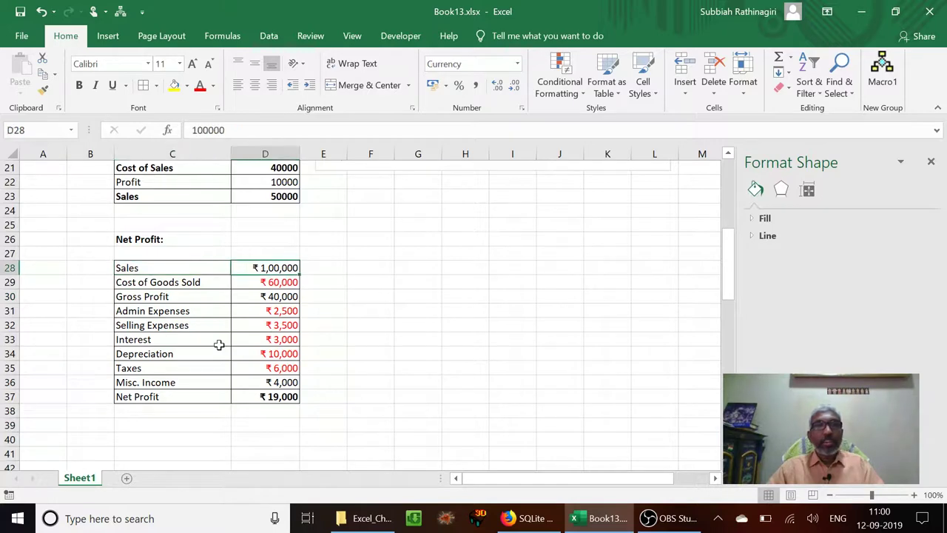
Examine the Net Profit table's amounts from Sales through Misc. Income, including the Net Profit formula in D37.
key(Down)
key(Down)
key(Down)
key(Down)
key(Down)
key(Down)
key(Down)
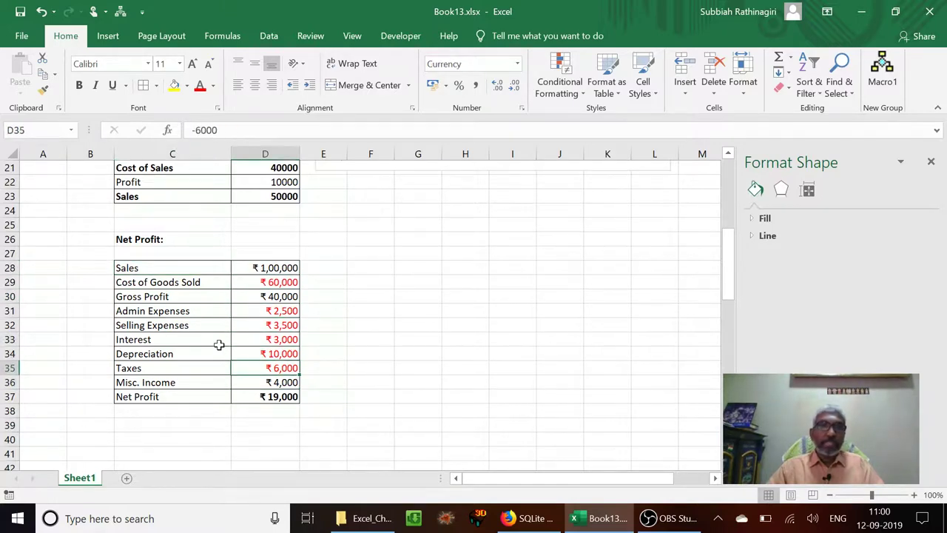
key(Up)
key(Up)
key(Up)
key(Up)
key(Up)
key(Up)
key(Up)
key(Up)
key(Down)
key(Down)
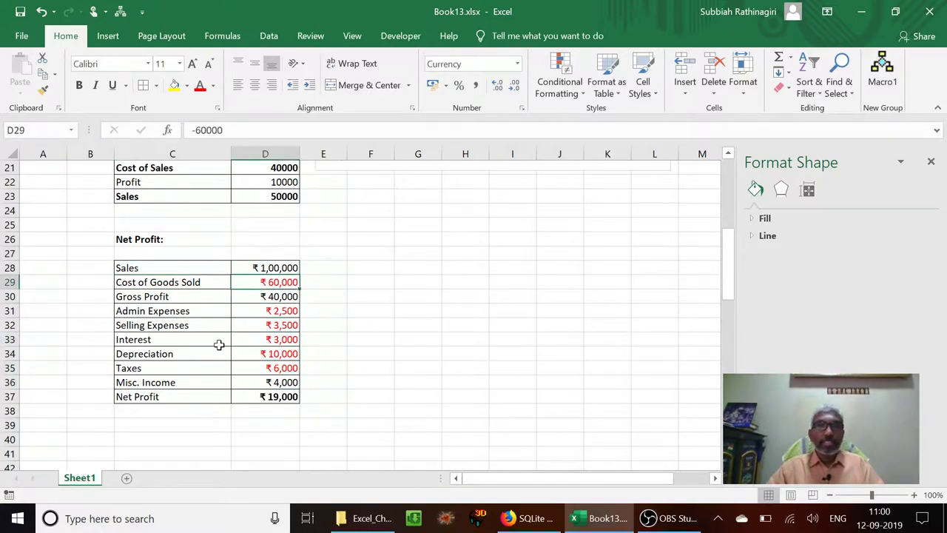
key(Down)
key(Down)
key(Down)
key(Down)
key(Down)
key(Down)
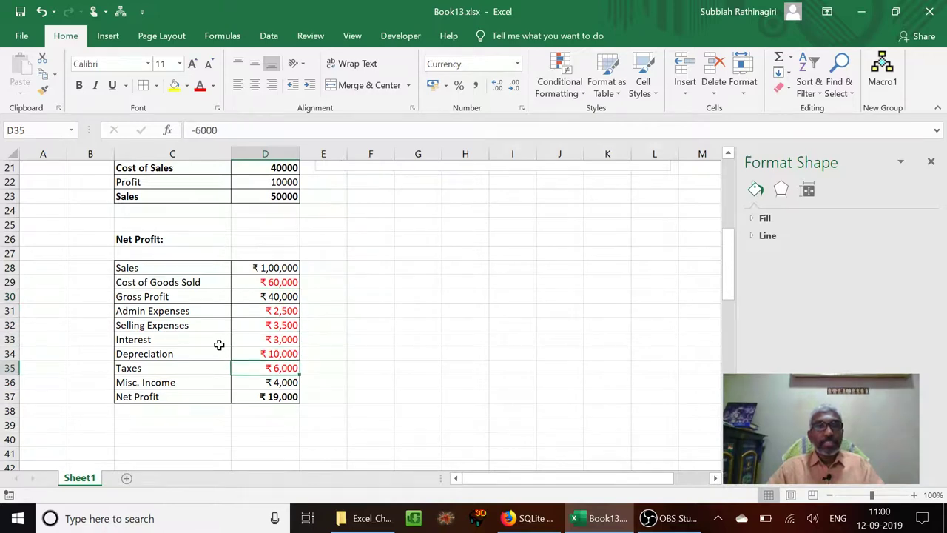
key(Down)
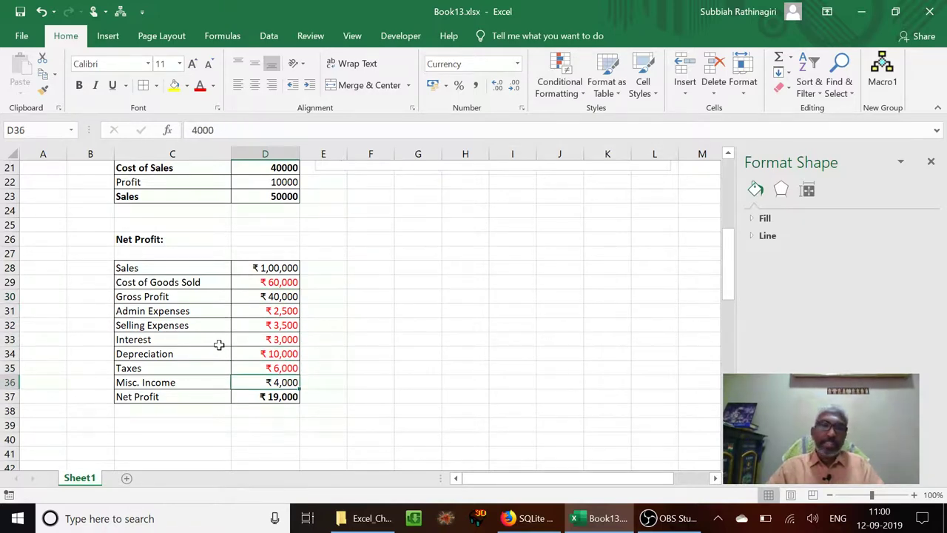
key(Down)
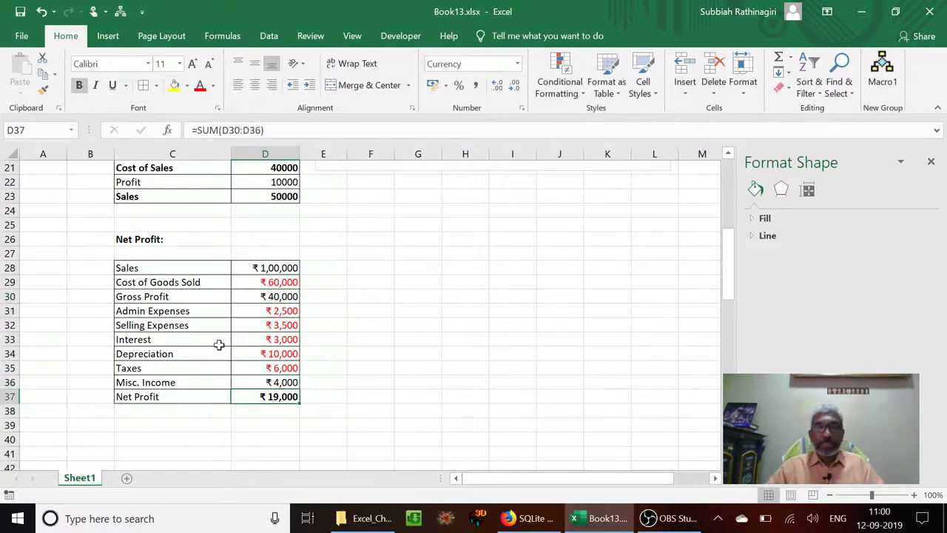
Go back over the expense amounts around D31:D33 and return to the Sales amount in D28.
key(Up)
key(Up)
key(Up)
key(Up)
key(Up)
key(Up)
key(Up)
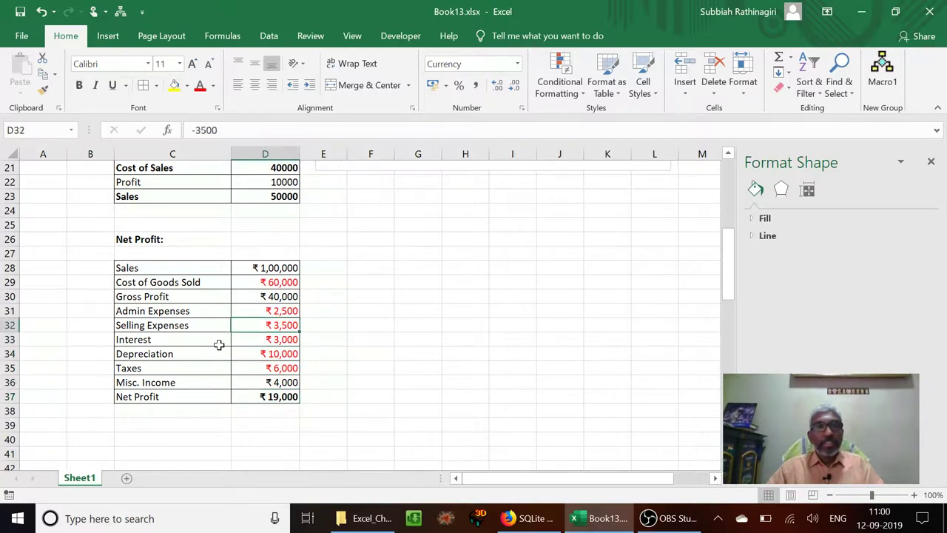
key(Up)
key(Down)
key(Down)
key(Down)
key(Down)
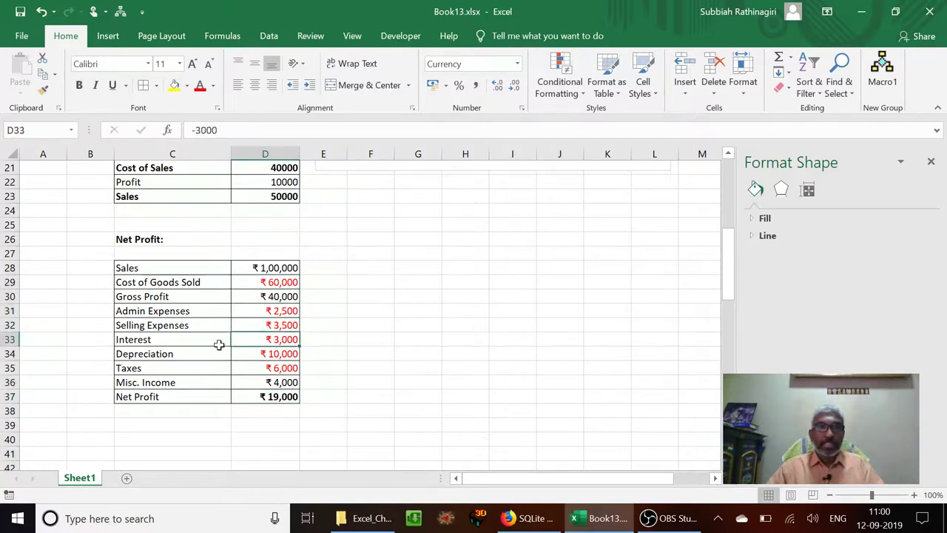
key(Up)
key(Up)
key(Up)
key(Down)
key(Down)
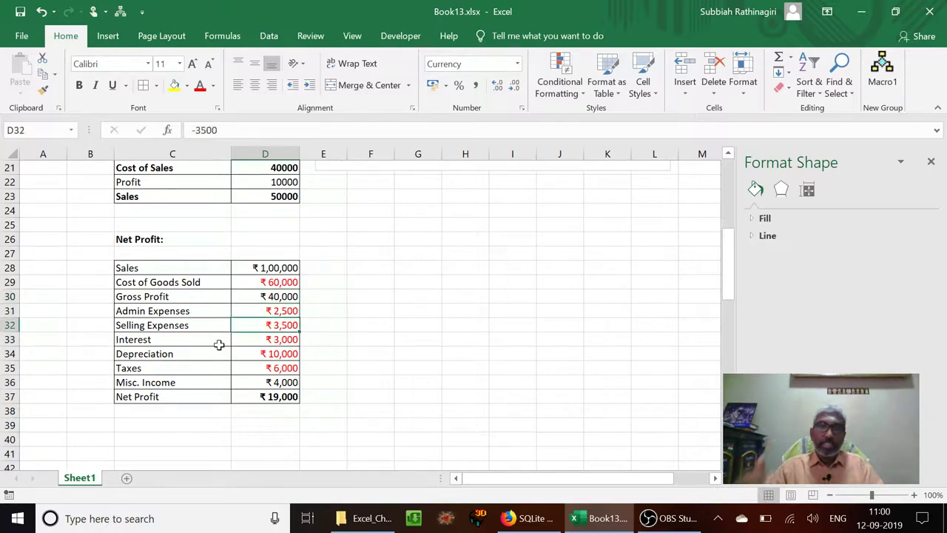
key(Up)
key(Up)
key(Up)
key(Up)
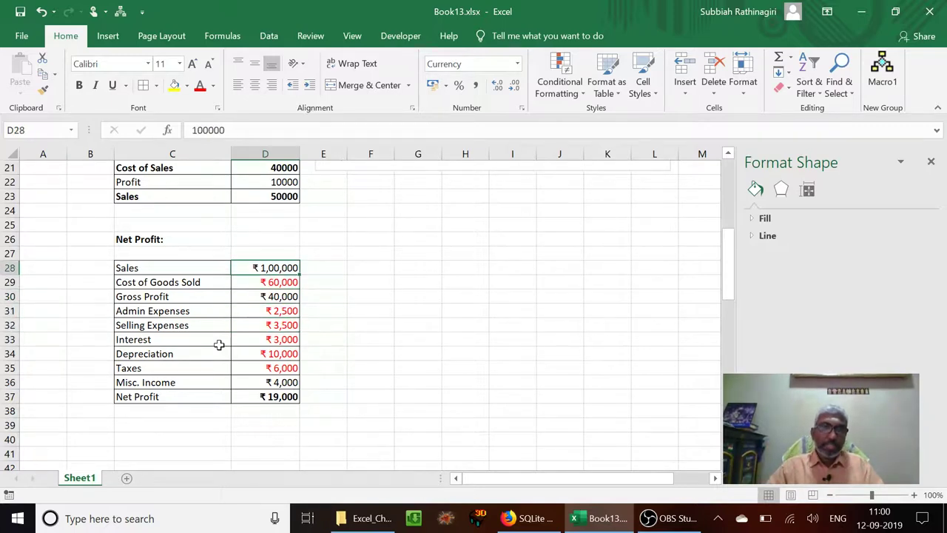
Insert a Waterfall chart from the Net Profit range C28:D37 and move it clear of the amounts, just beside the table.
key(Left)
key(shift+Right)
key(shift+Down)
key(shift+Down)
key(shift+Down)
key(shift+Down)
key(shift+Down)
key(shift+Down)
key(shift+Down)
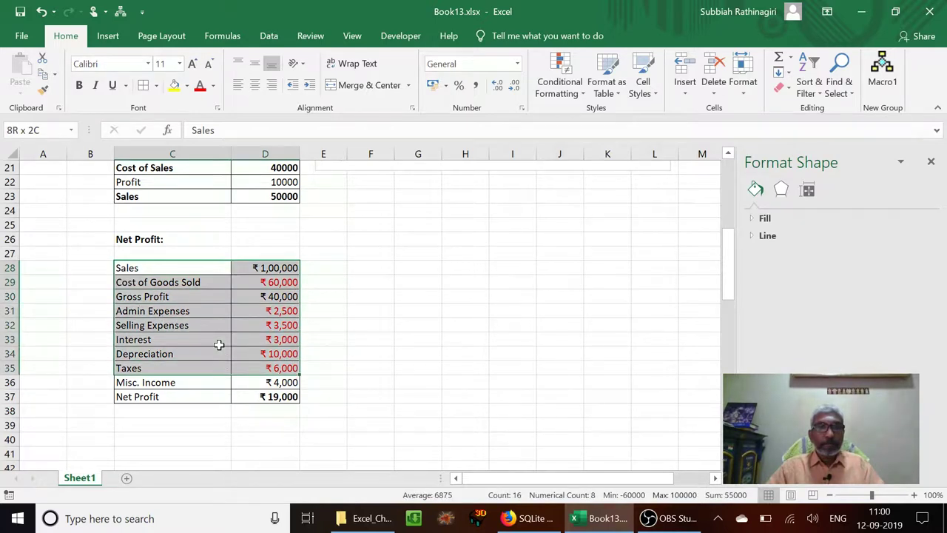
key(shift+Down)
key(shift+Down)
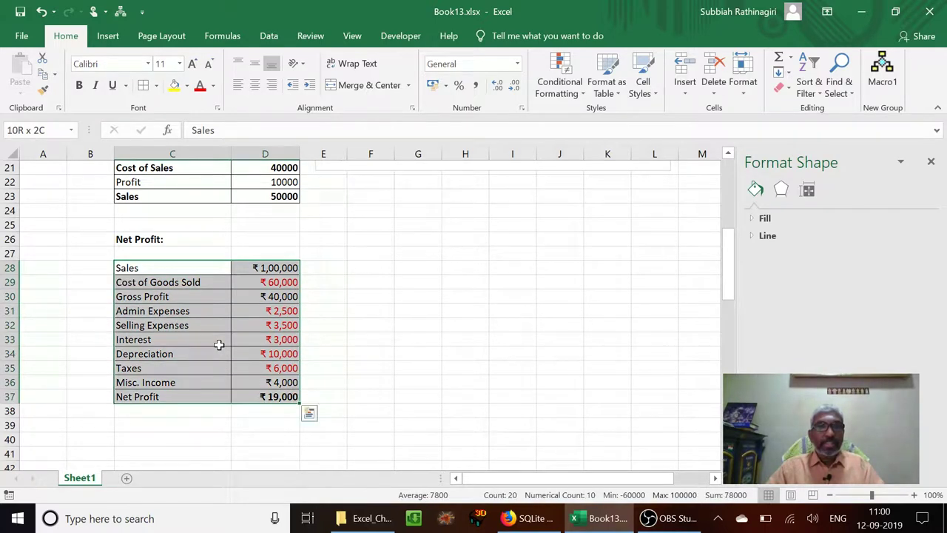
click(108, 35)
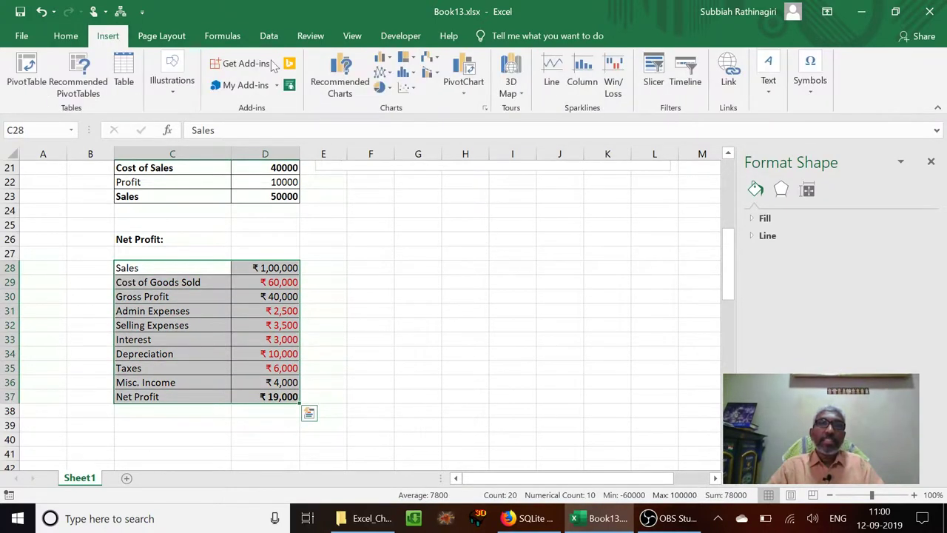
click(325, 74)
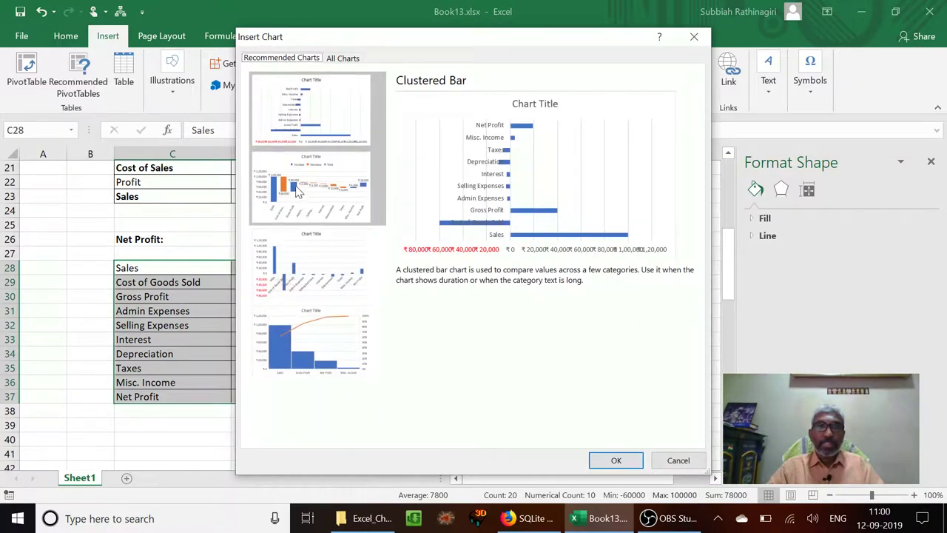
click(297, 191)
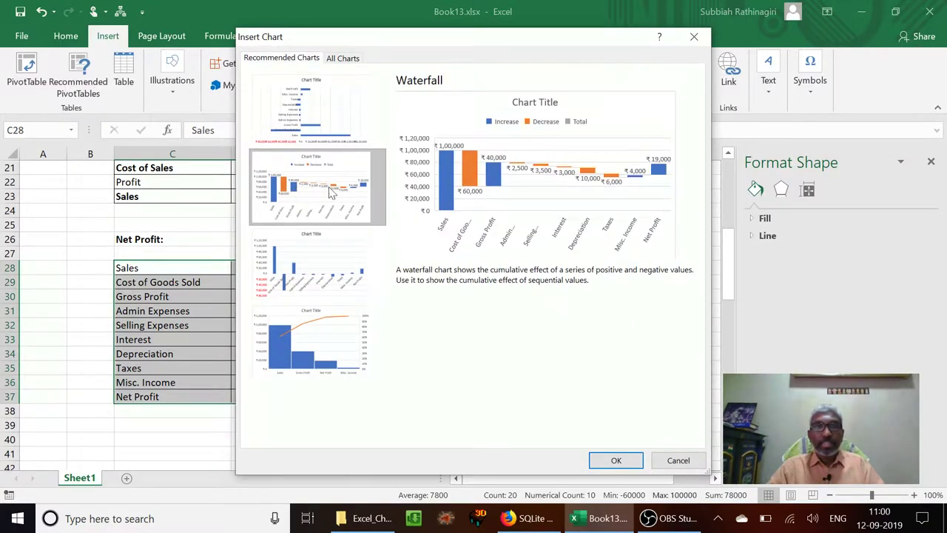
click(616, 460)
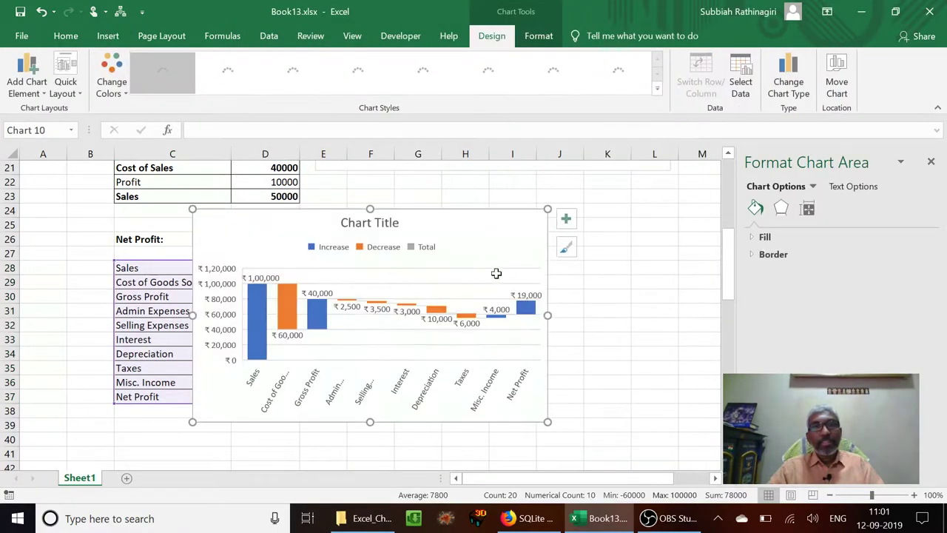
drag(595, 218, 591, 217)
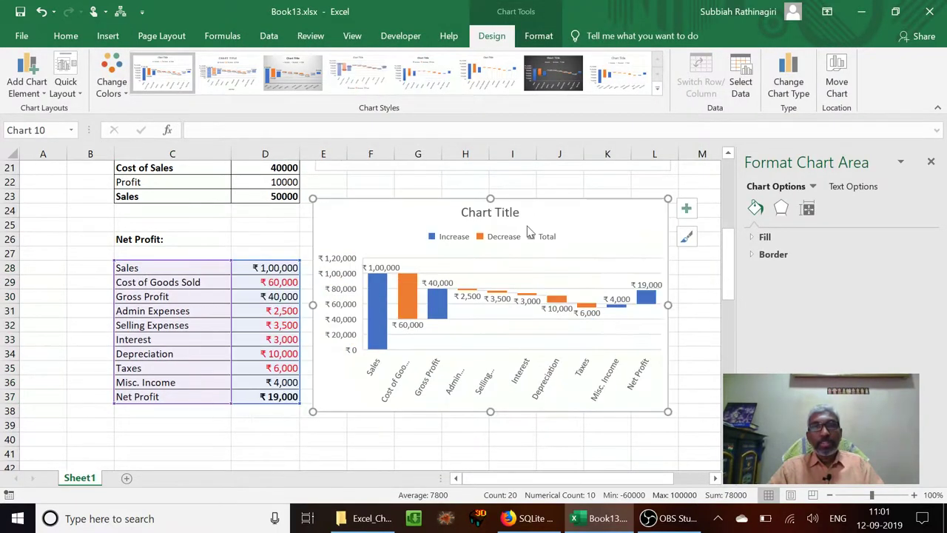
drag(535, 216, 545, 213)
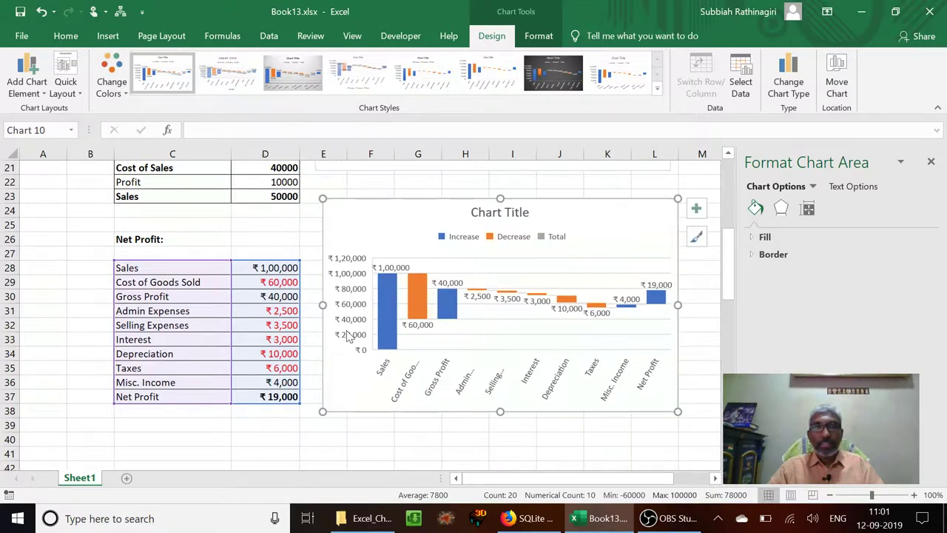
Set the Gross Profit column of the Net Profit waterfall chart as a total.
click(444, 309)
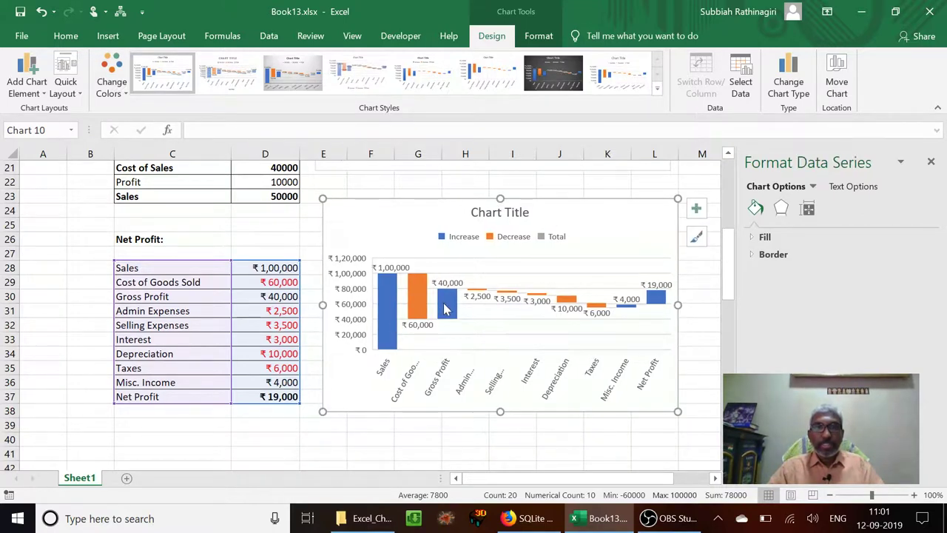
click(444, 309)
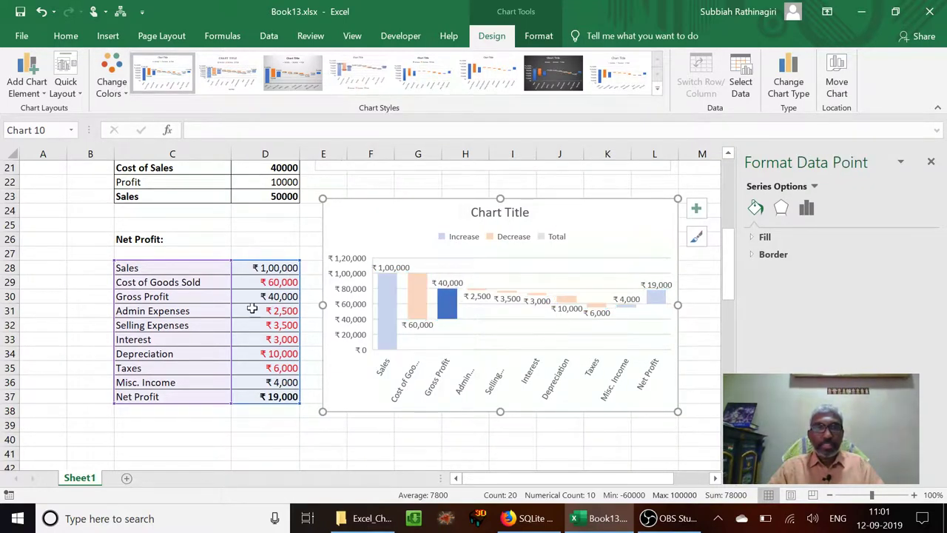
right_click(451, 314)
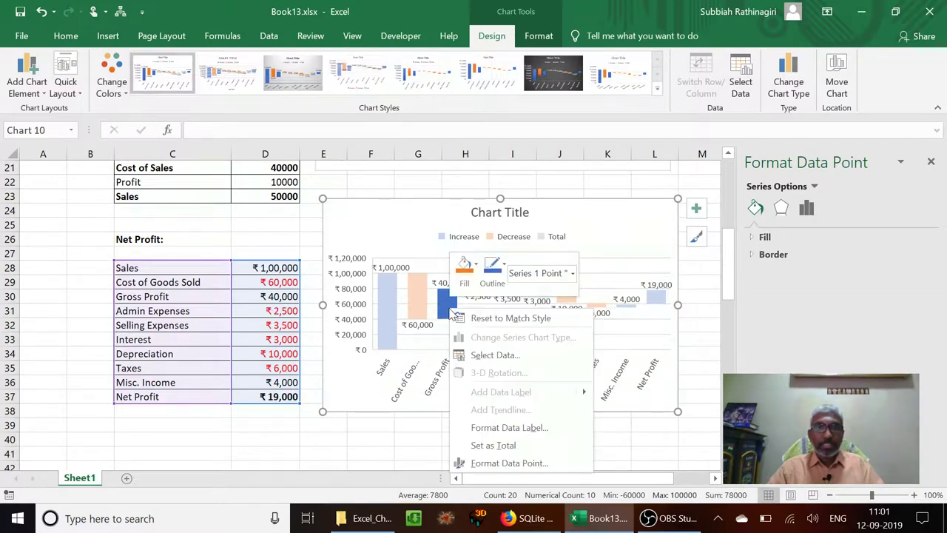
click(491, 446)
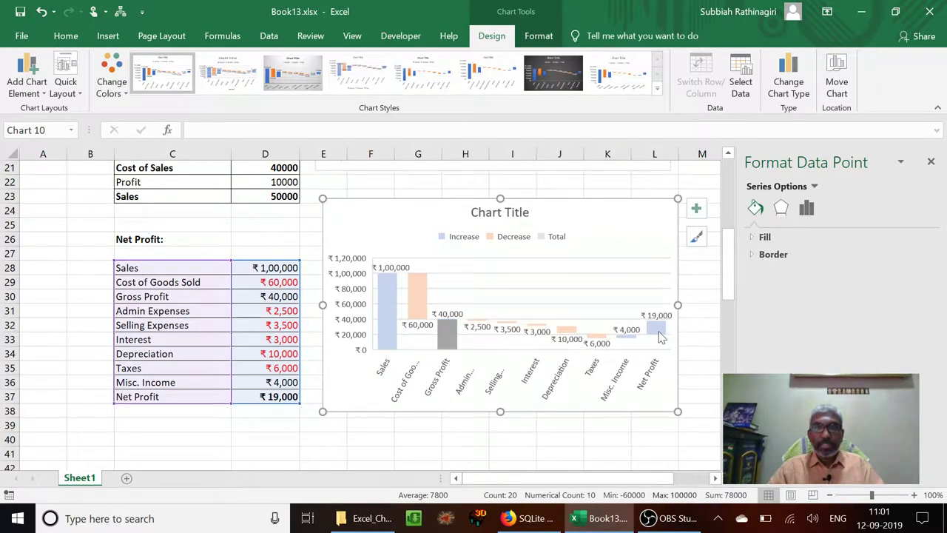
Set the chart's final Net Profit column as a total and return to the whole chart.
click(657, 331)
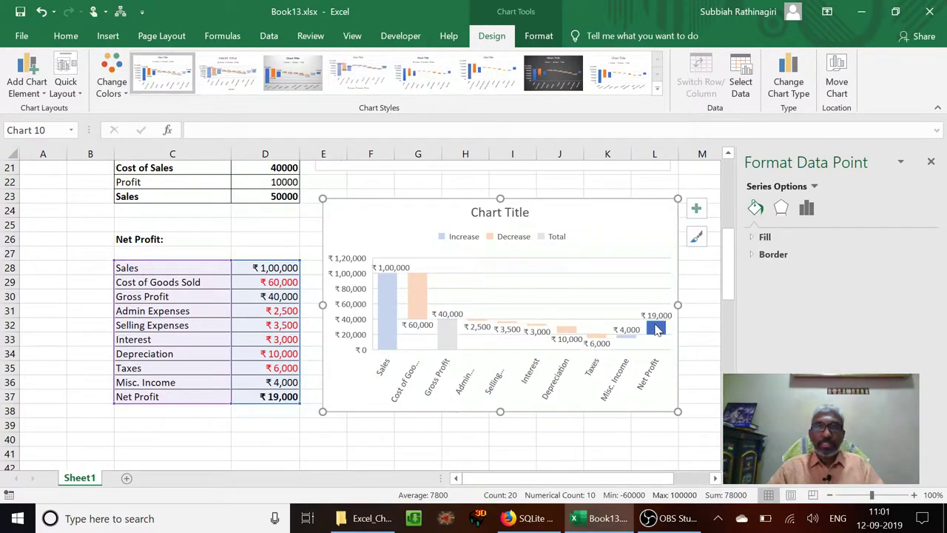
right_click(657, 330)
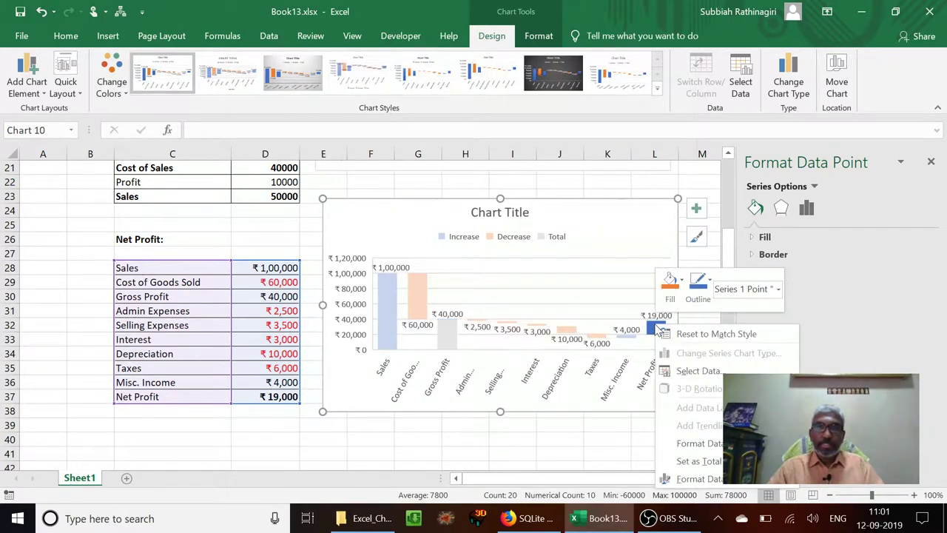
click(678, 461)
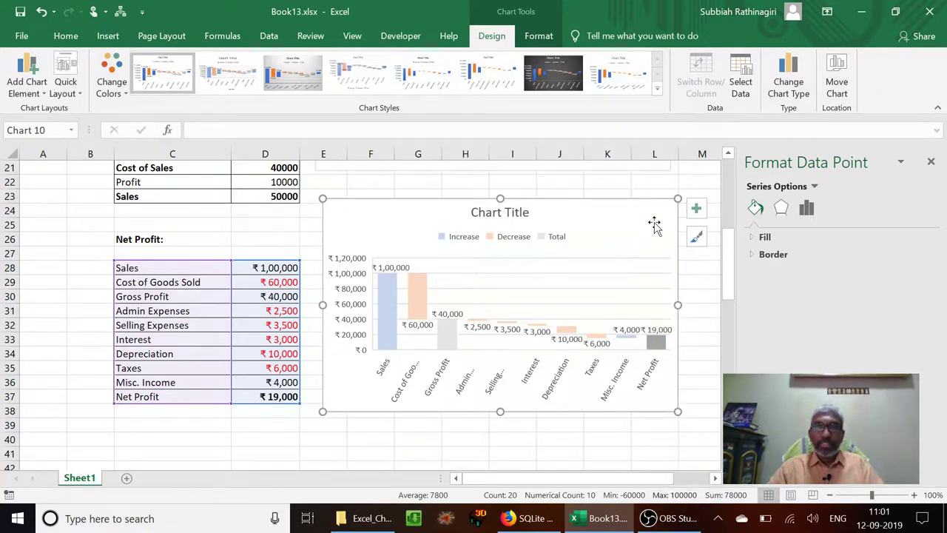
click(654, 225)
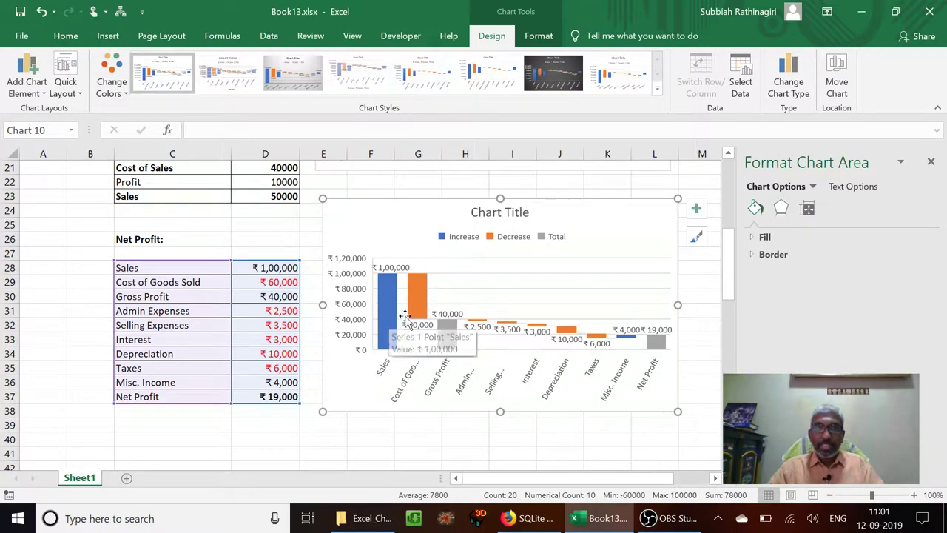
Examine the waterfall's columns from Sales through the Gross Profit subtotal to the Net Profit total.
mouse_move(444, 336)
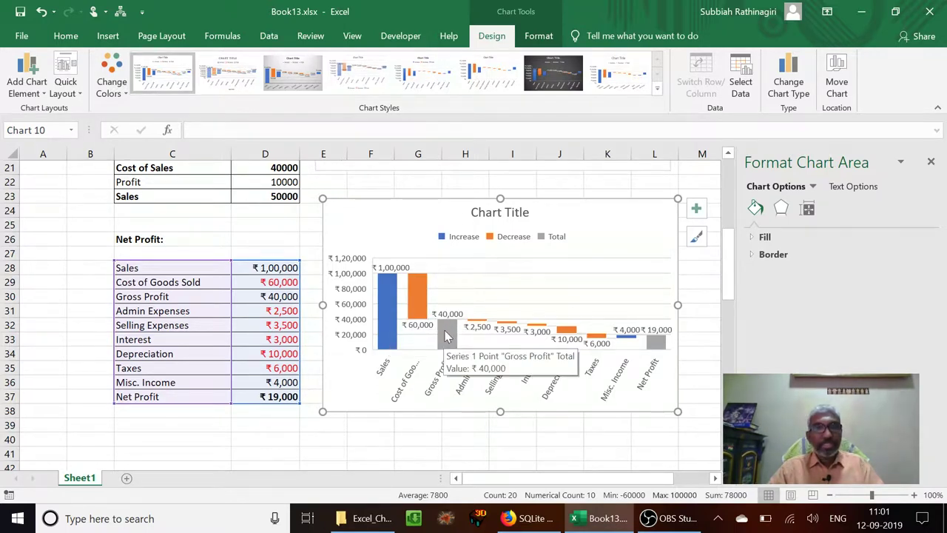
mouse_move(390, 300)
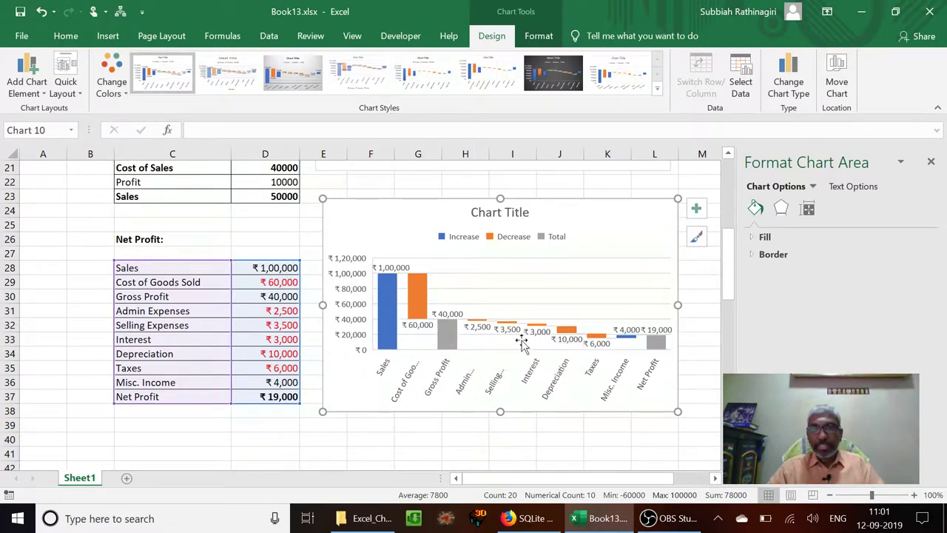
mouse_move(610, 349)
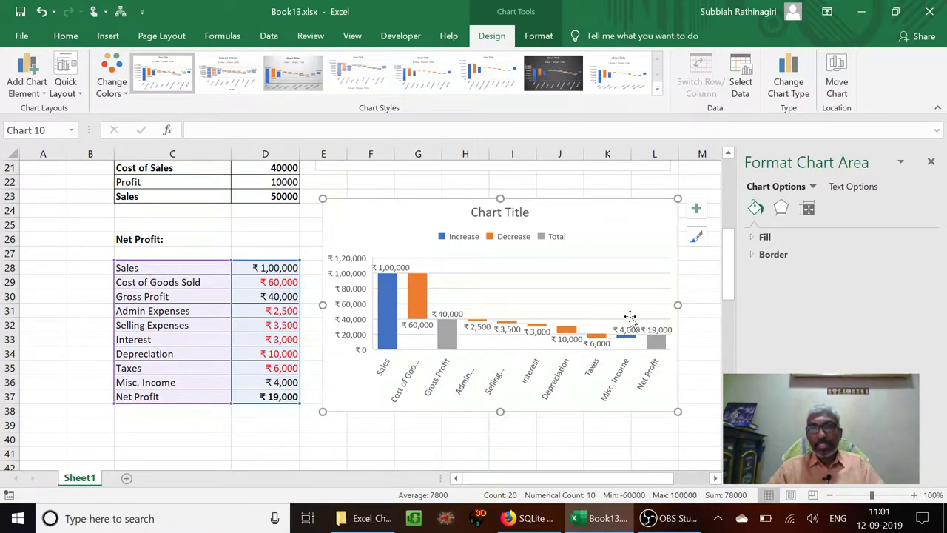
mouse_move(660, 341)
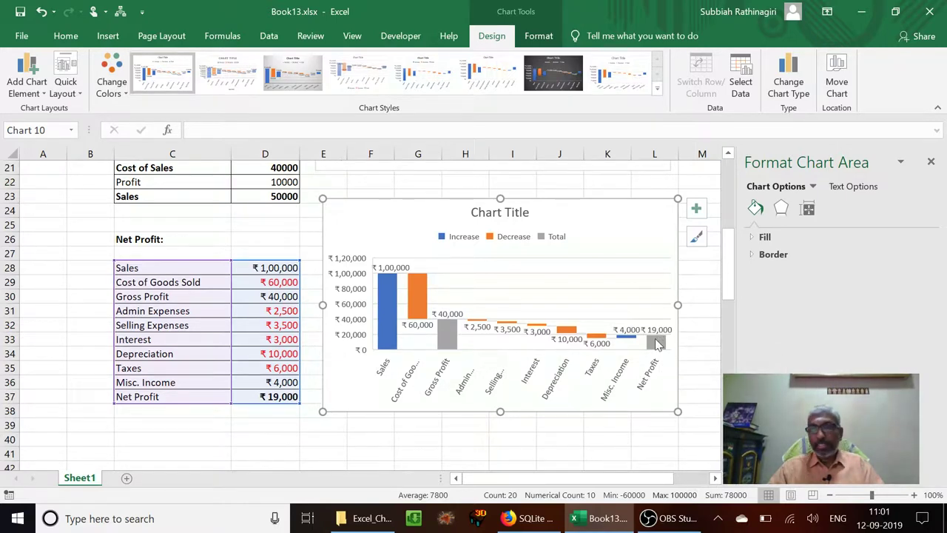
click(656, 343)
Leave the chart and go down column D past the Net Profit table to the yearly Stock Price table.
click(291, 228)
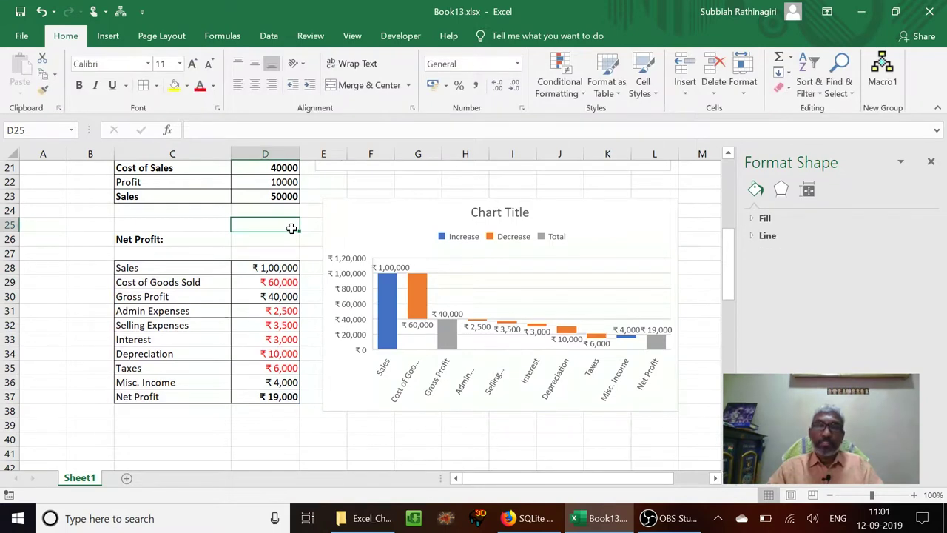
key(Down)
key(Down)
key(Down)
key(Down)
key(Down)
key(Down)
key(Down)
key(Down)
key(Down)
key(Down)
key(Down)
key(Down)
key(Down)
key(Down)
key(Down)
key(Down)
key(Down)
key(Down)
key(Down)
key(Down)
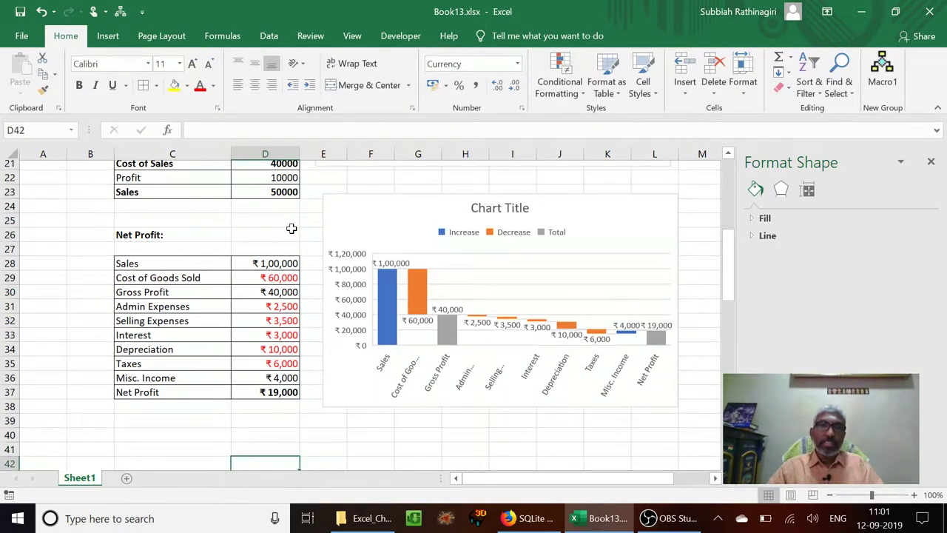
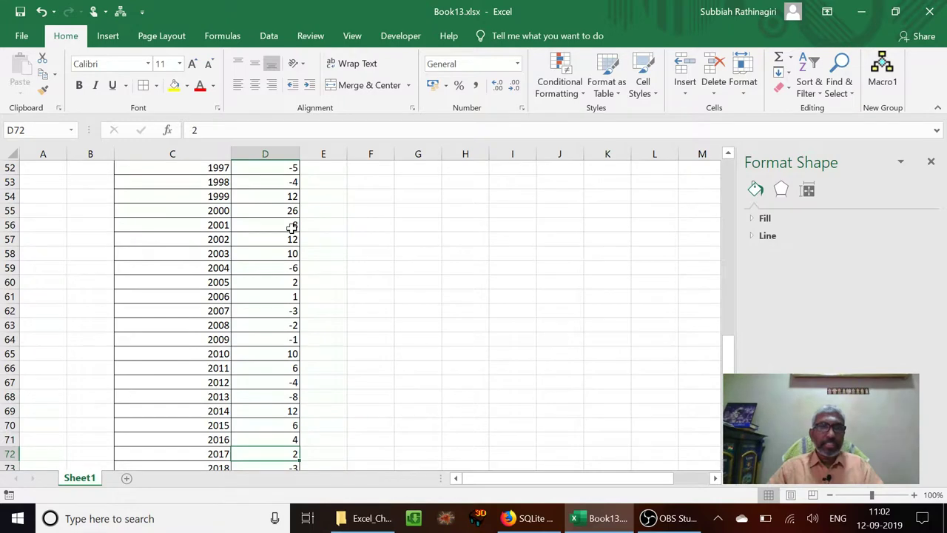
Look through the Stock Price table's yearly changes from 1990 onward, down to the 2019 SUM formula in D74.
key(Up)
key(Up)
key(Up)
key(Up)
key(Up)
key(Up)
key(Up)
key(Up)
key(Up)
key(Up)
key(Up)
key(Up)
key(Up)
key(Up)
key(Up)
key(Up)
key(Up)
key(Up)
key(Up)
key(Up)
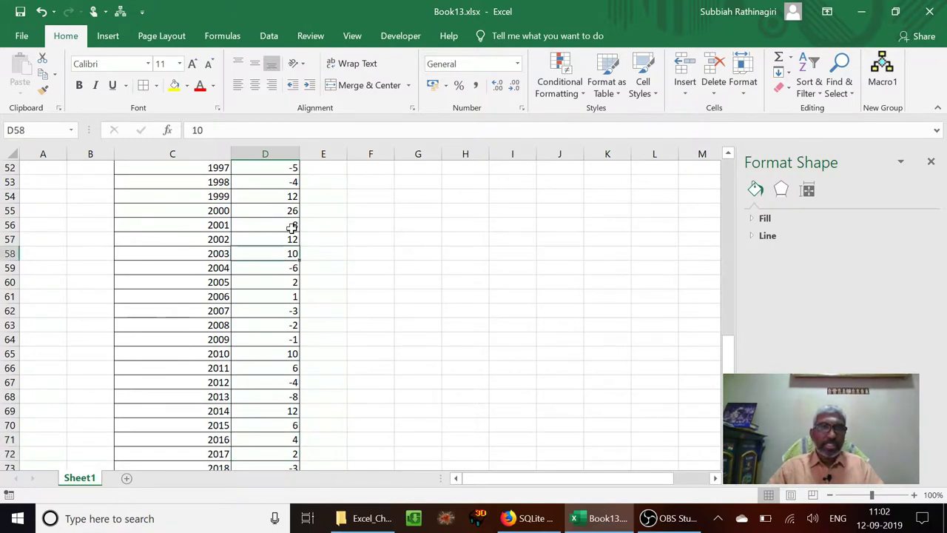
key(Up)
key(Down)
key(Down)
key(Down)
key(Down)
key(Down)
key(Down)
key(Down)
key(Down)
key(Down)
key(Down)
key(Down)
key(Down)
key(Down)
key(Down)
key(Down)
key(Down)
key(Down)
key(Down)
key(Down)
key(Down)
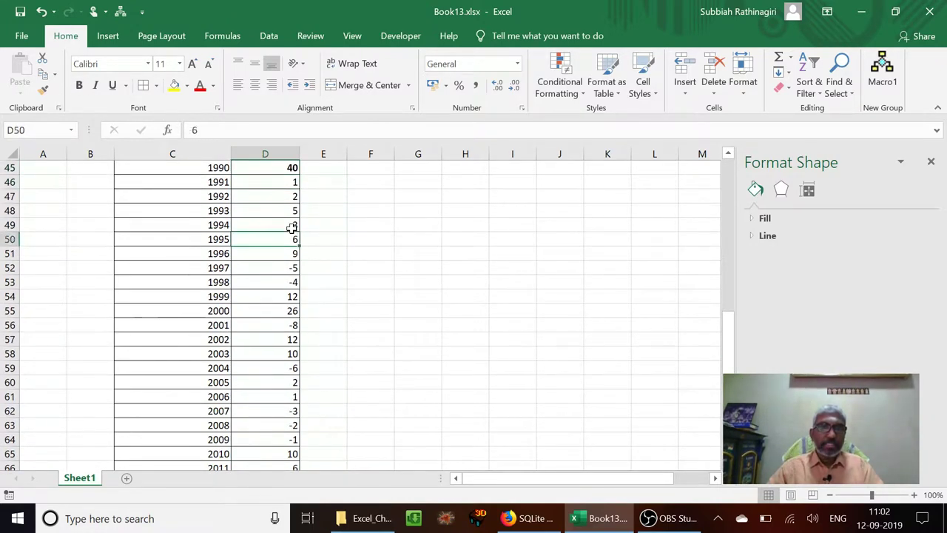
key(Down)
key(Down)
key(Down)
key(Down)
key(Down)
key(Down)
key(Down)
key(Up)
key(Up)
key(Up)
key(Up)
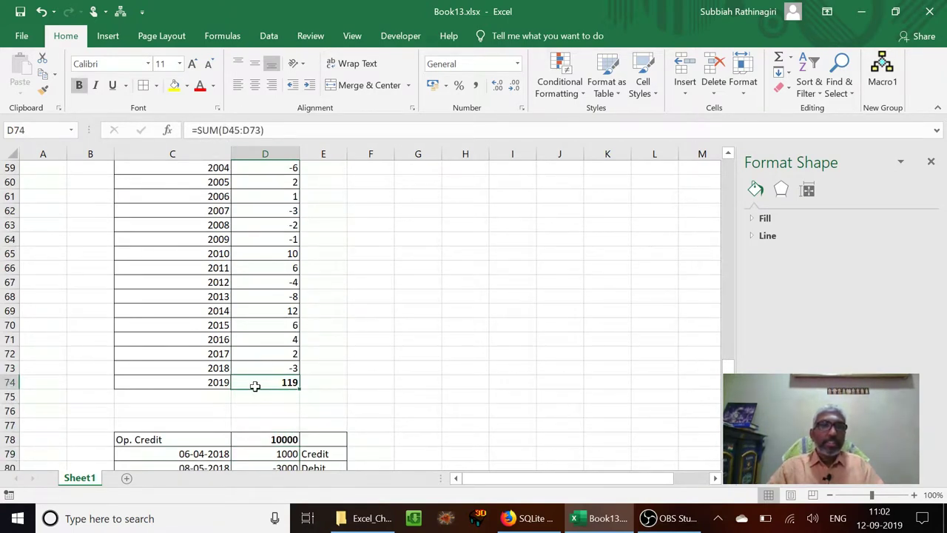
Go back over the latest yearly price changes just above the 2019 total in D74.
key(Up)
key(Up)
key(Up)
key(Up)
key(Up)
key(Up)
key(Up)
key(Up)
key(Up)
key(Up)
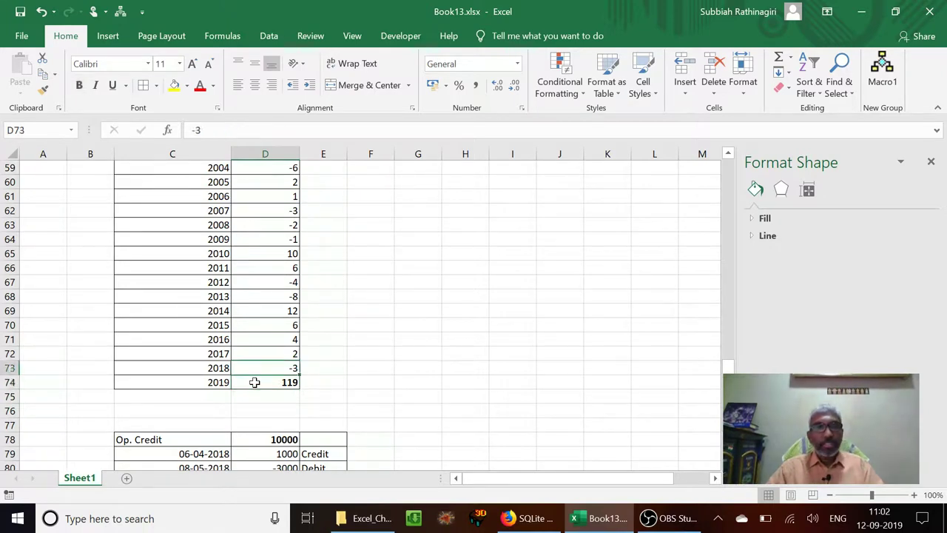
key(Down)
key(Down)
key(Down)
key(Down)
key(Down)
key(Down)
key(Down)
key(Down)
key(Down)
key(Down)
key(Down)
key(Up)
key(Up)
Insert a Waterfall chart from the Stock Price values D45:D74 and move it clear of the data, just beside the table.
key(ctrl+Up)
key(Down)
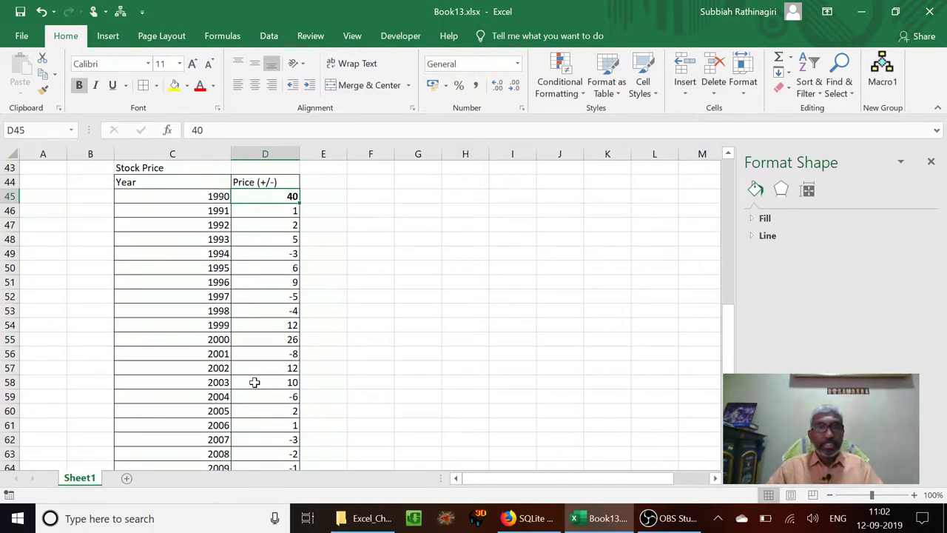
key(ctrl+shift+Down)
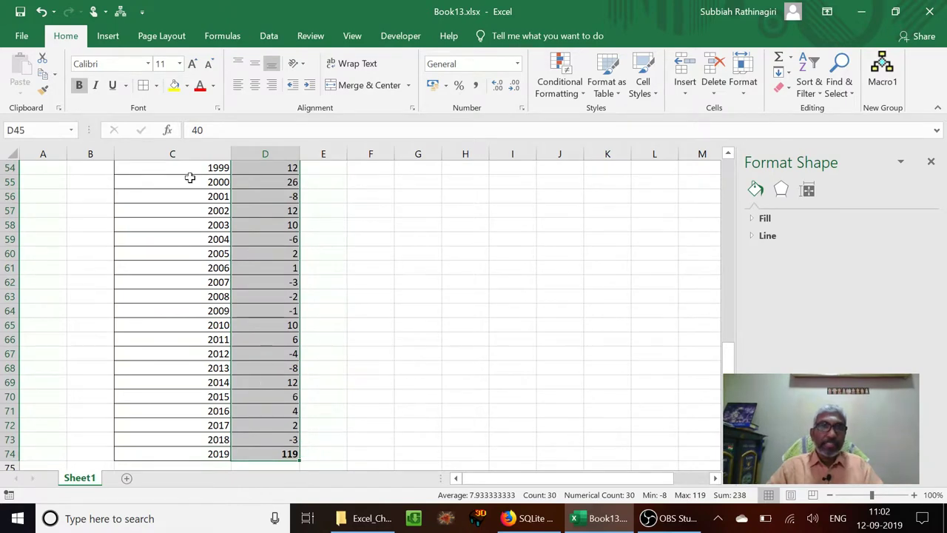
click(108, 41)
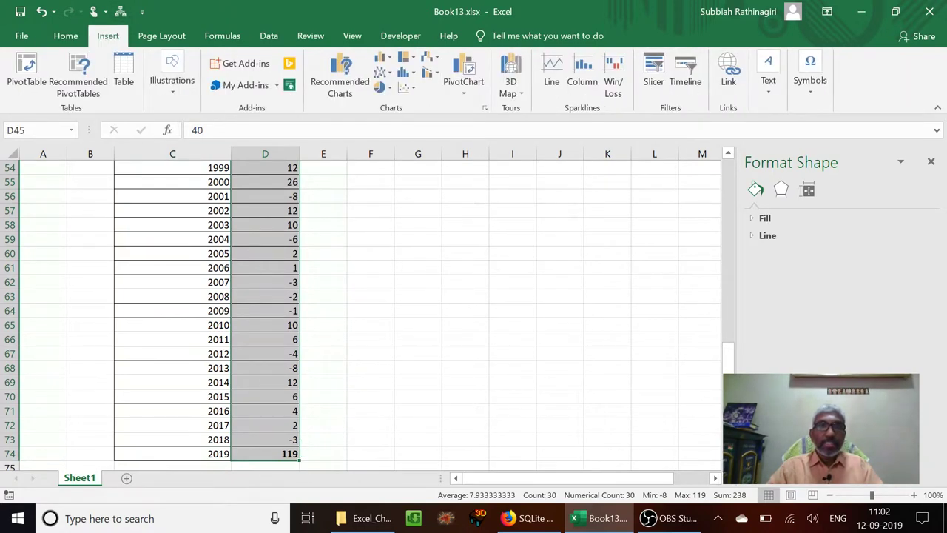
click(341, 85)
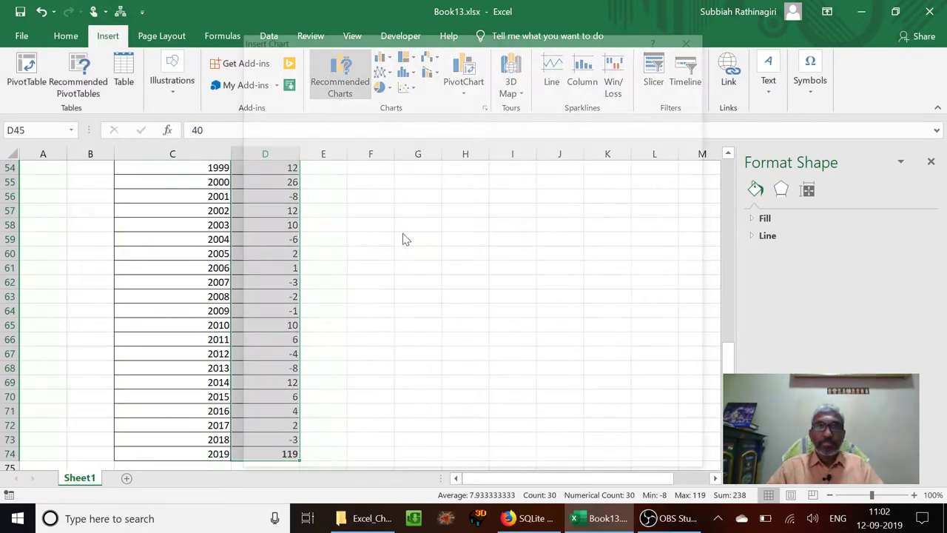
click(353, 58)
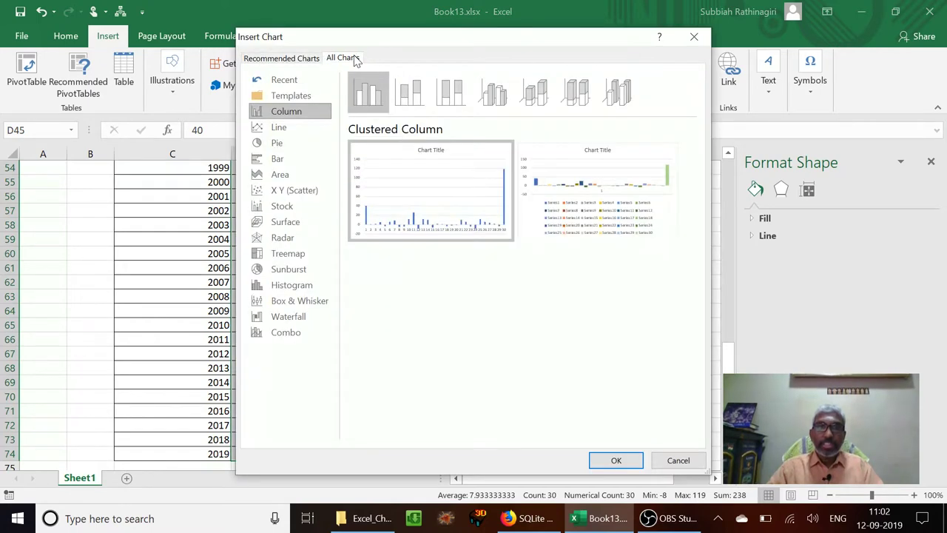
click(290, 324)
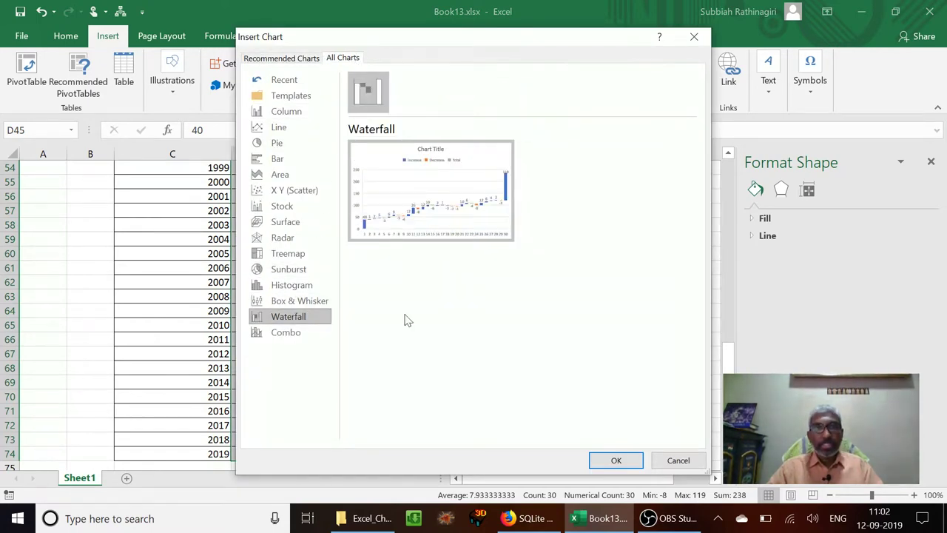
click(611, 459)
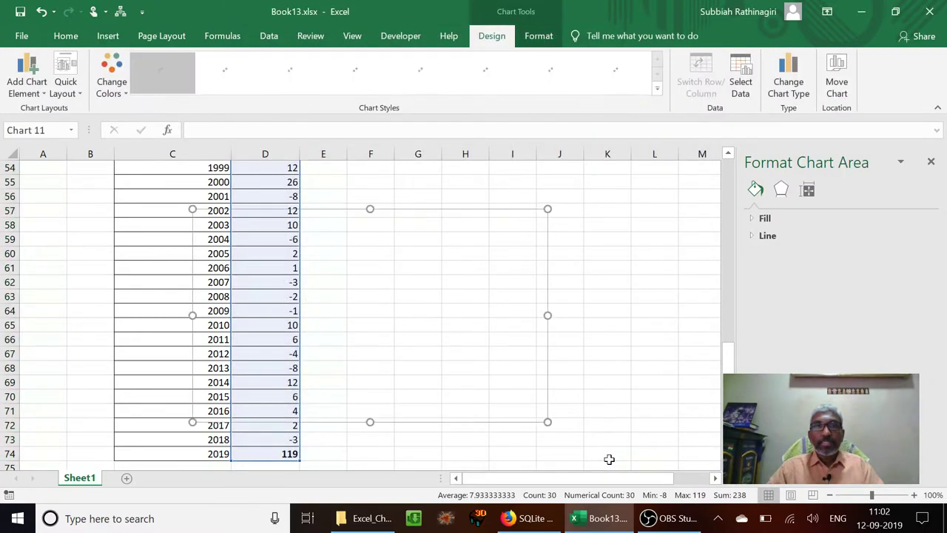
drag(445, 241, 494, 226)
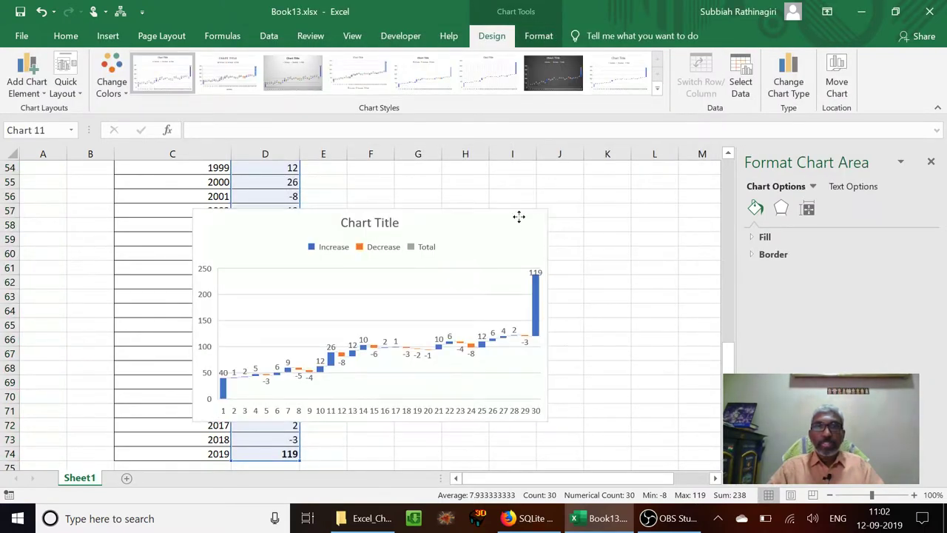
drag(581, 177, 581, 179)
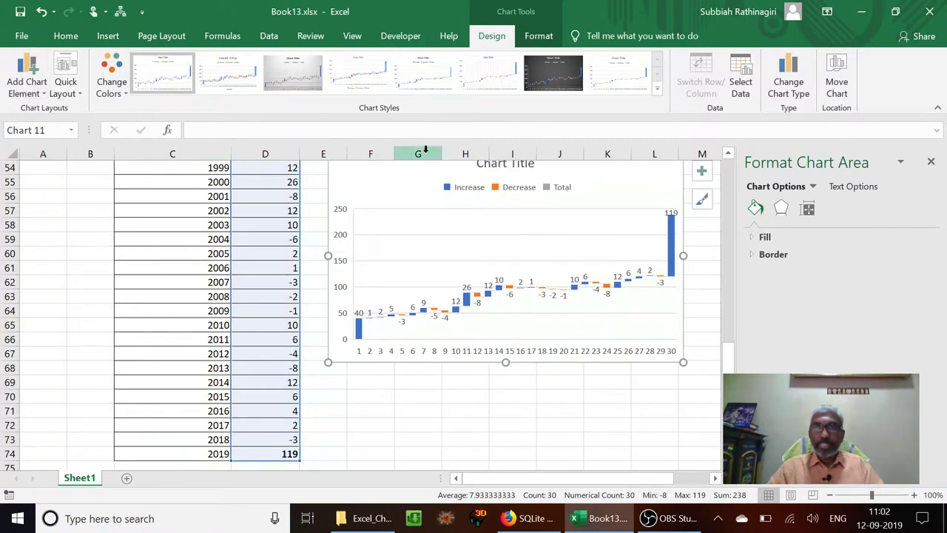
Set the stock price chart's horizontal axis labels to the years in C45:C74.
click(740, 82)
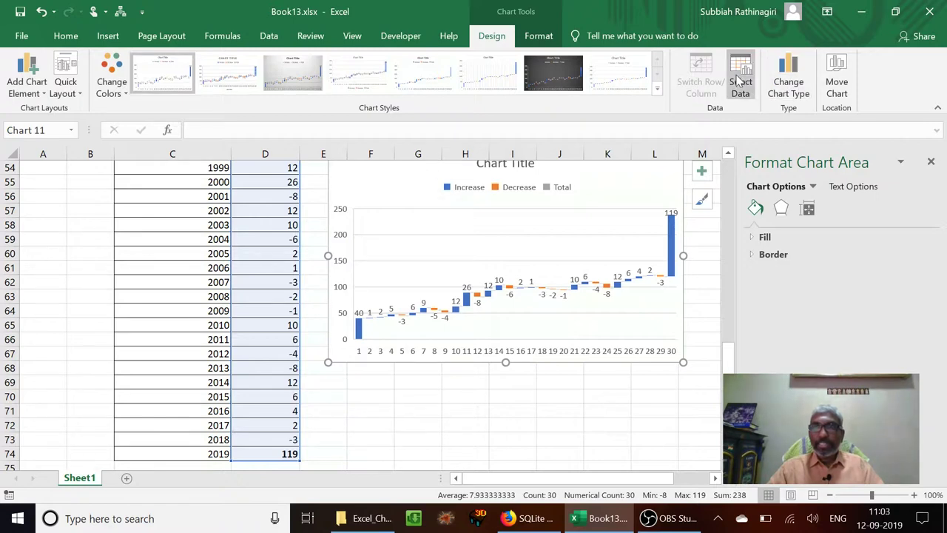
click(412, 247)
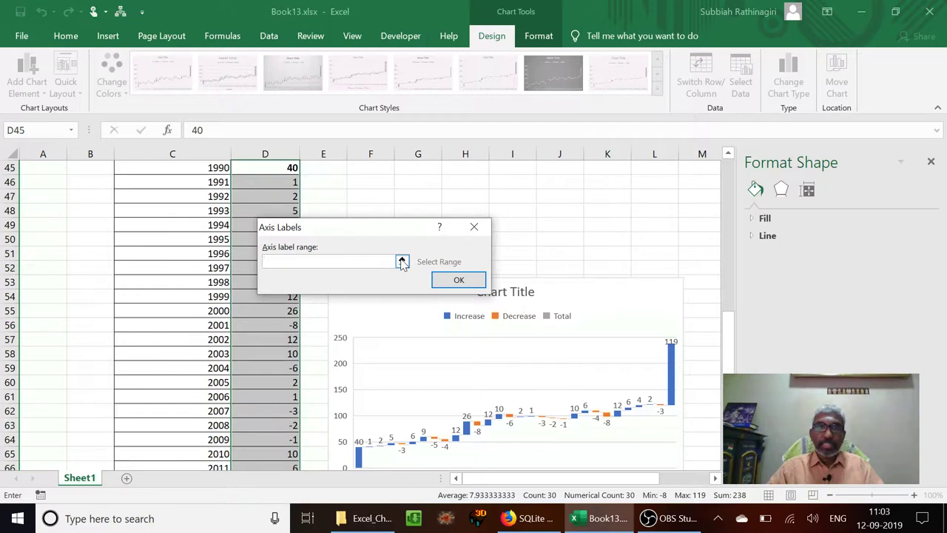
click(402, 262)
click(163, 169)
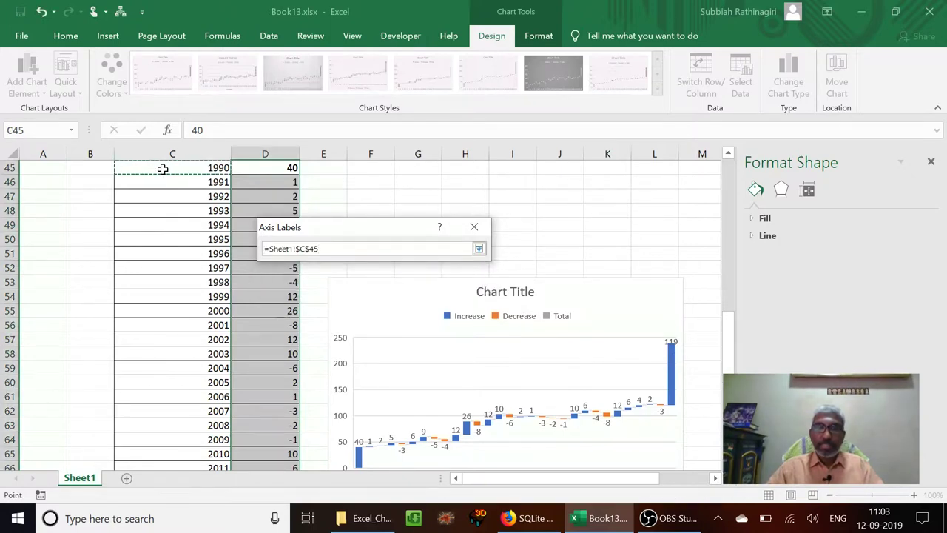
key(ctrl+shift+Down)
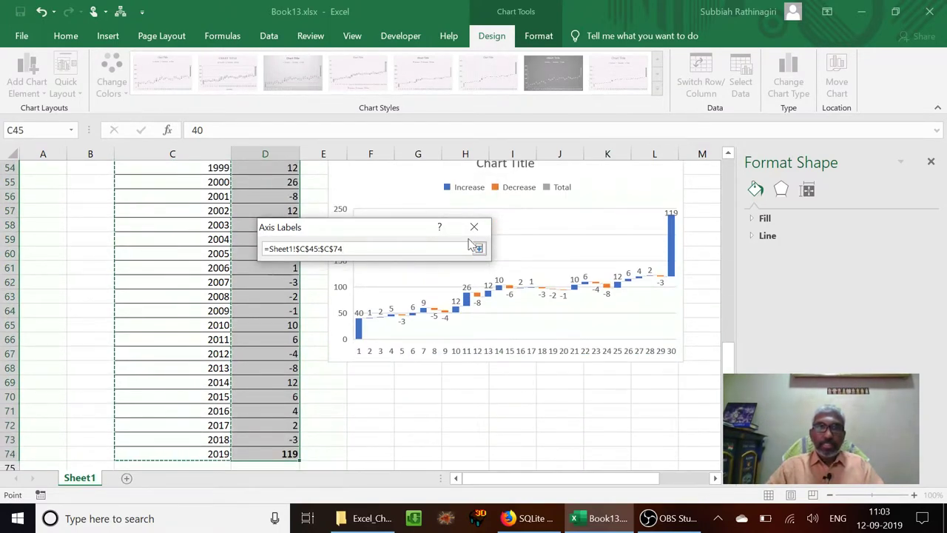
click(479, 248)
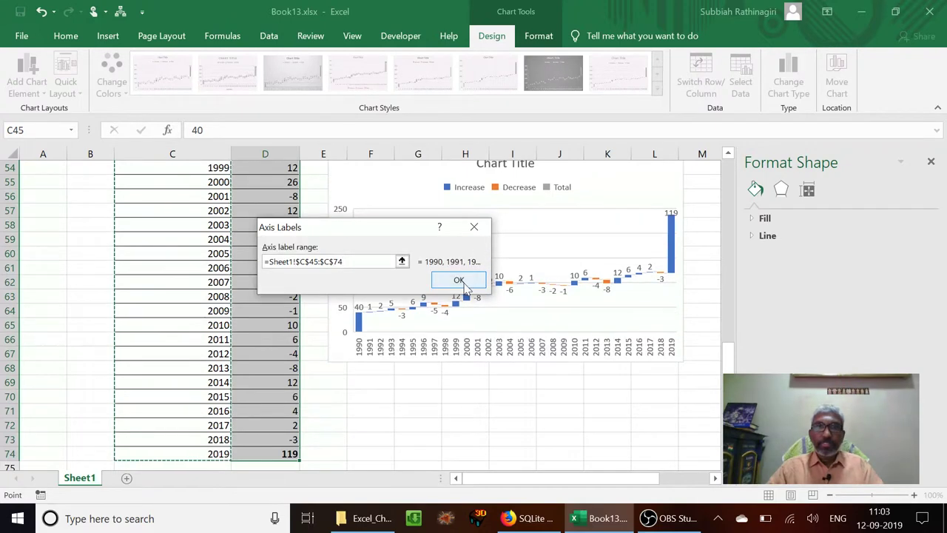
click(463, 285)
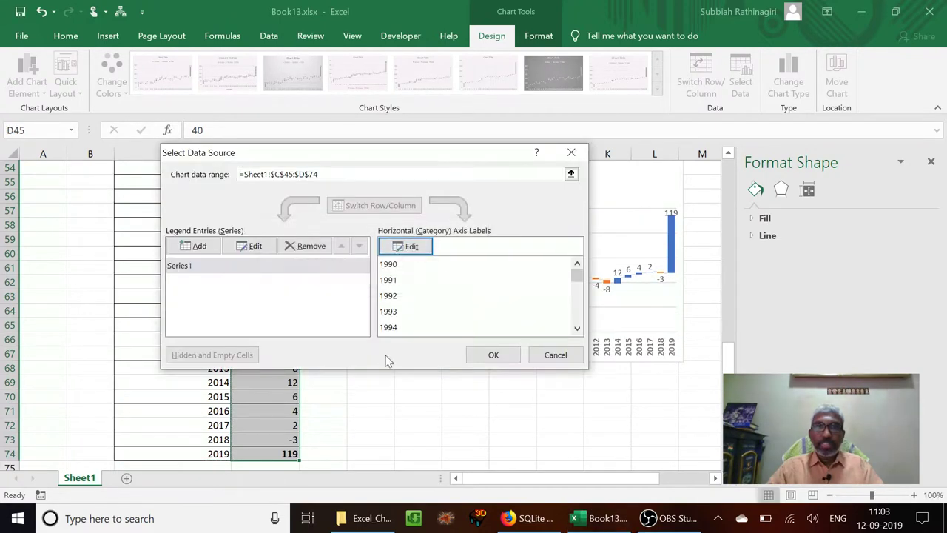
click(492, 355)
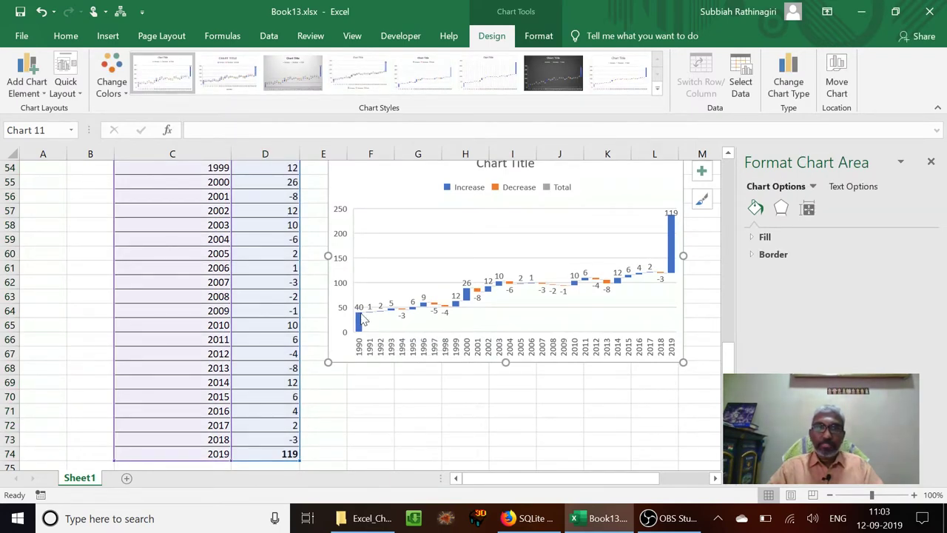
Set the 2019 column of the stock price waterfall chart as a total.
click(673, 238)
click(673, 238)
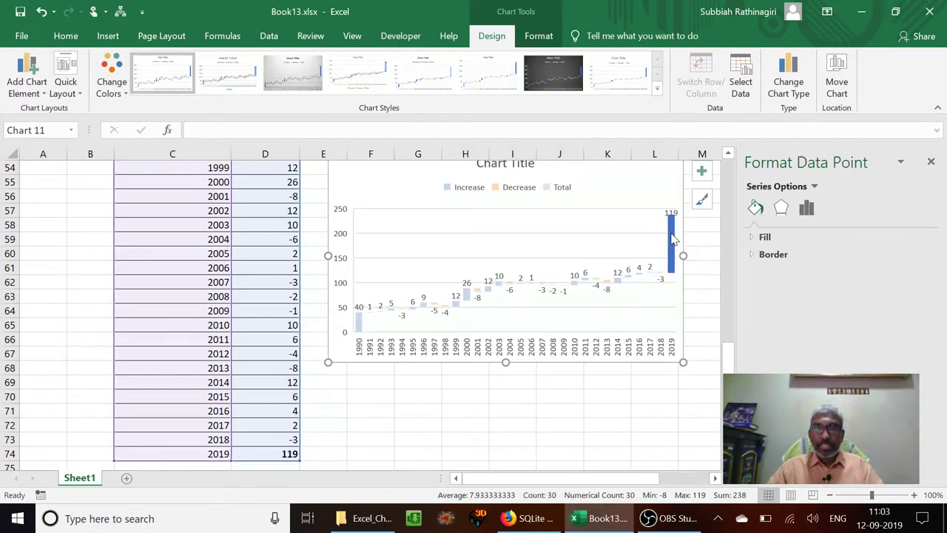
right_click(673, 239)
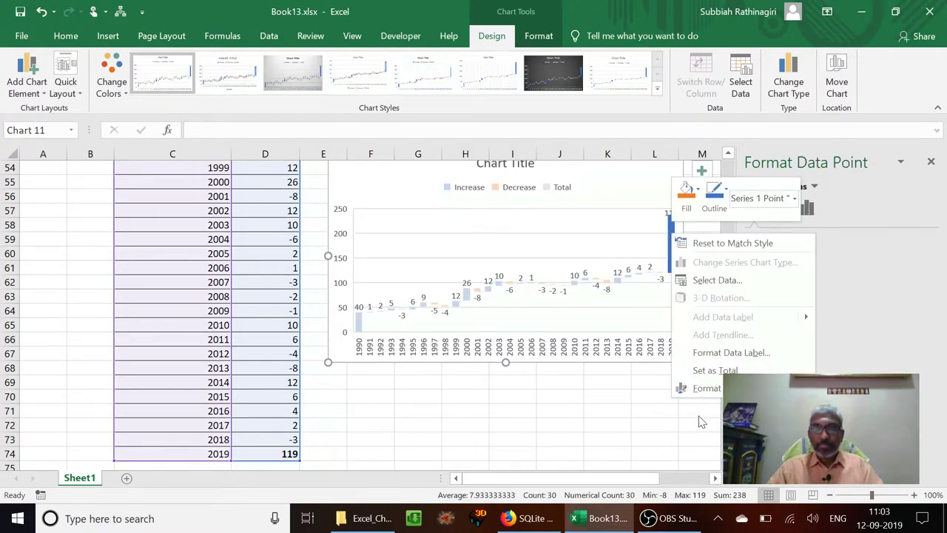
click(698, 386)
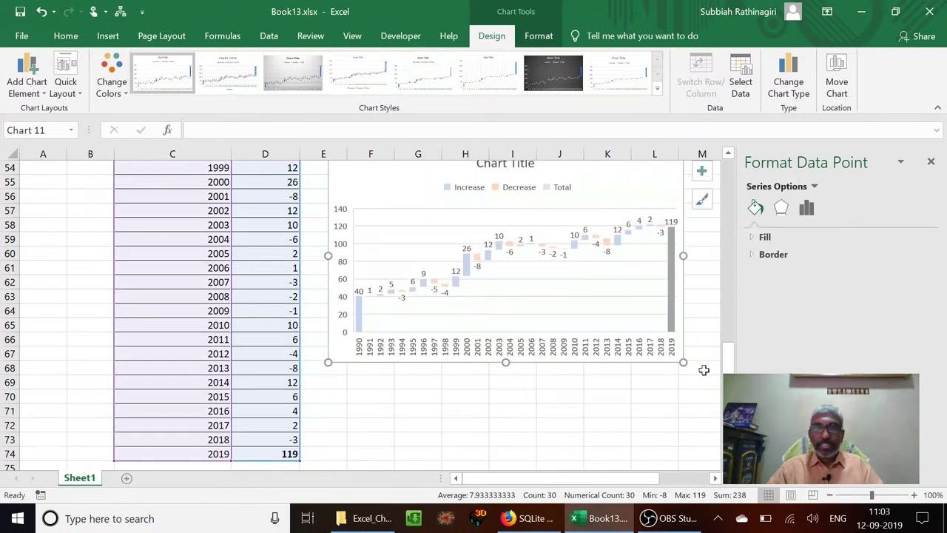
click(613, 192)
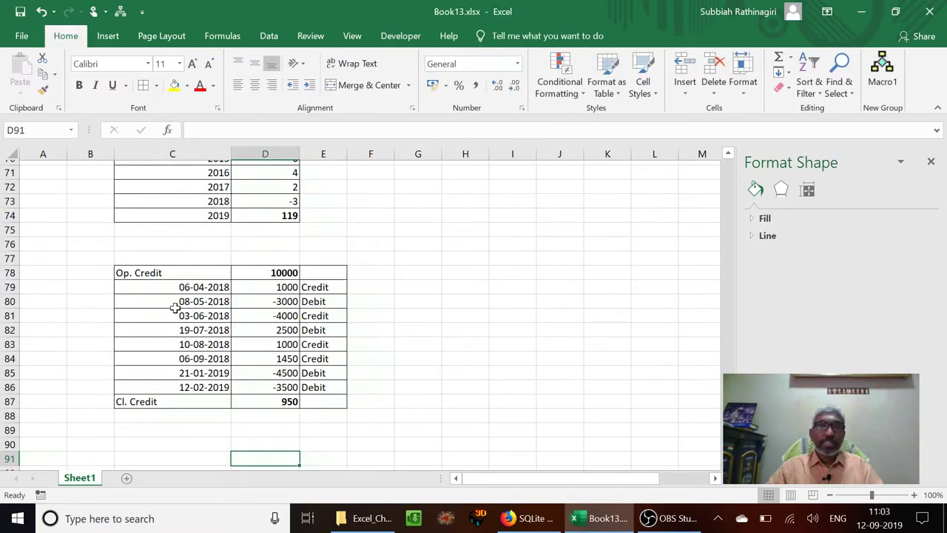
Look over the credit table below the stock prices, from Op. Credit in C78 through its first dated entries.
key(Up)
key(Left)
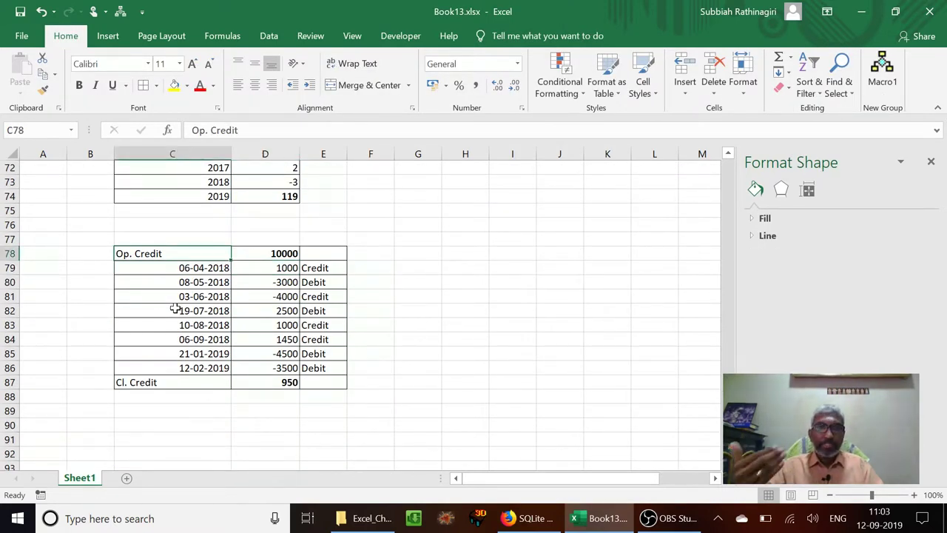
key(Down)
key(Down)
key(Down)
key(Up)
key(Up)
key(Up)
Insert a Waterfall chart from the credit table C78:D87 and move it beside the table's amounts.
key(shift+Right)
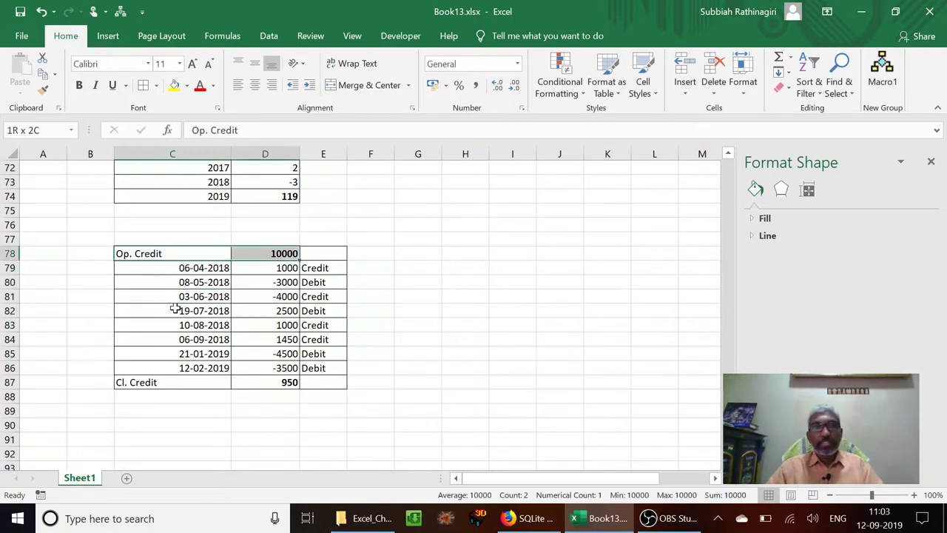
key(shift+Down)
key(shift+Down)
key(shift+Down)
key(shift+Down)
key(shift+Down)
key(shift+Down)
key(shift+Down)
key(shift+Down)
key(shift+Down)
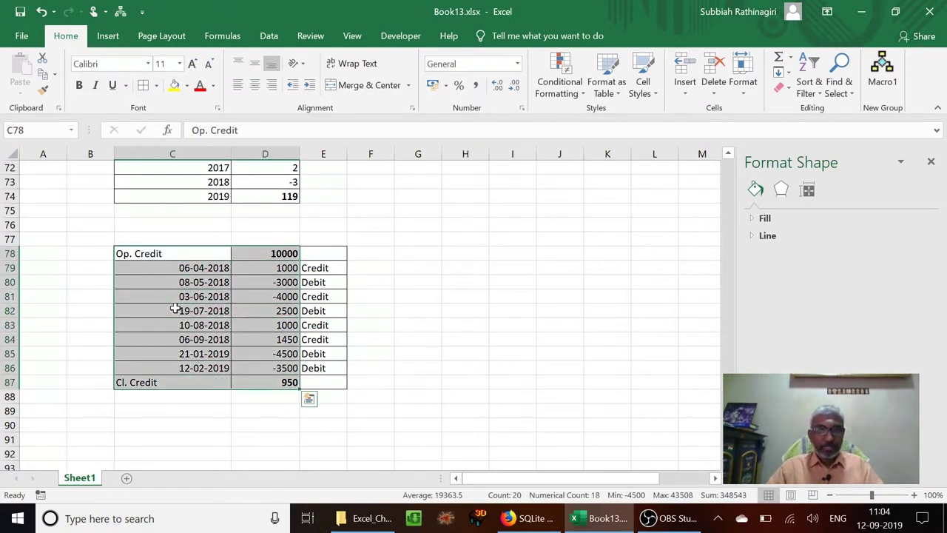
click(106, 41)
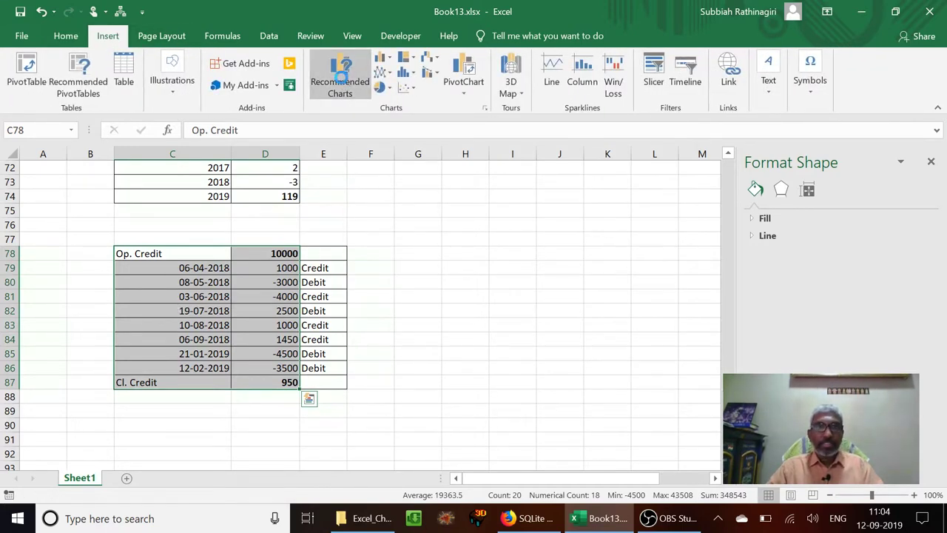
click(341, 85)
click(306, 280)
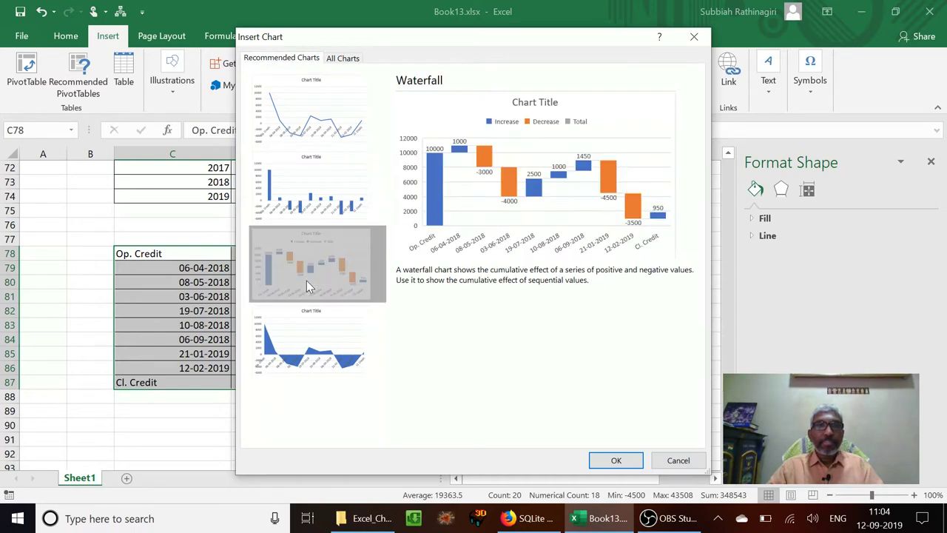
click(614, 461)
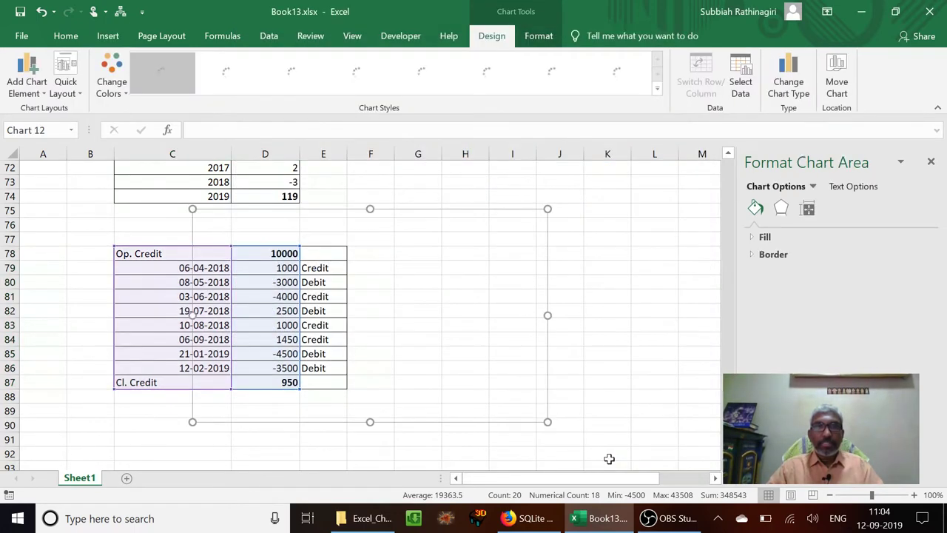
drag(484, 240, 577, 222)
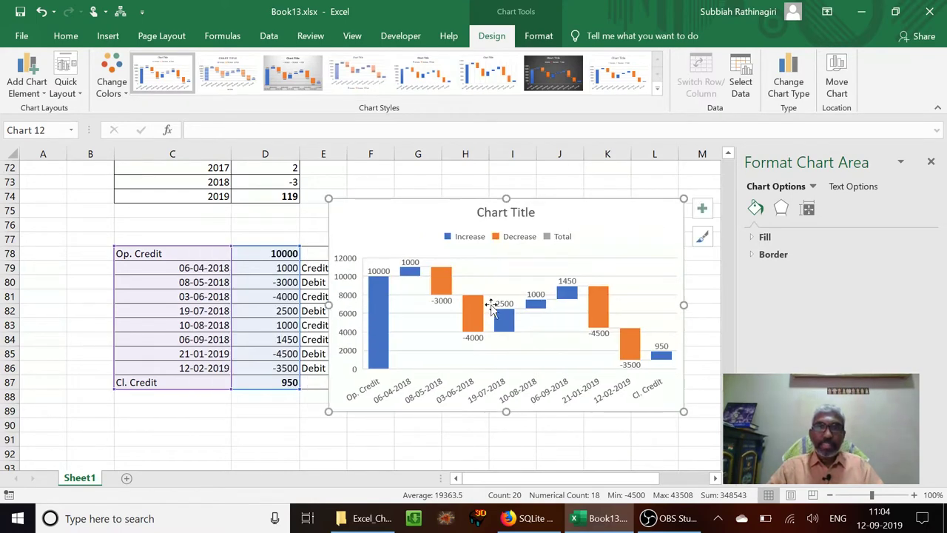
Set the Cl. Credit and Op. Credit columns of the credit waterfall chart as totals.
click(661, 359)
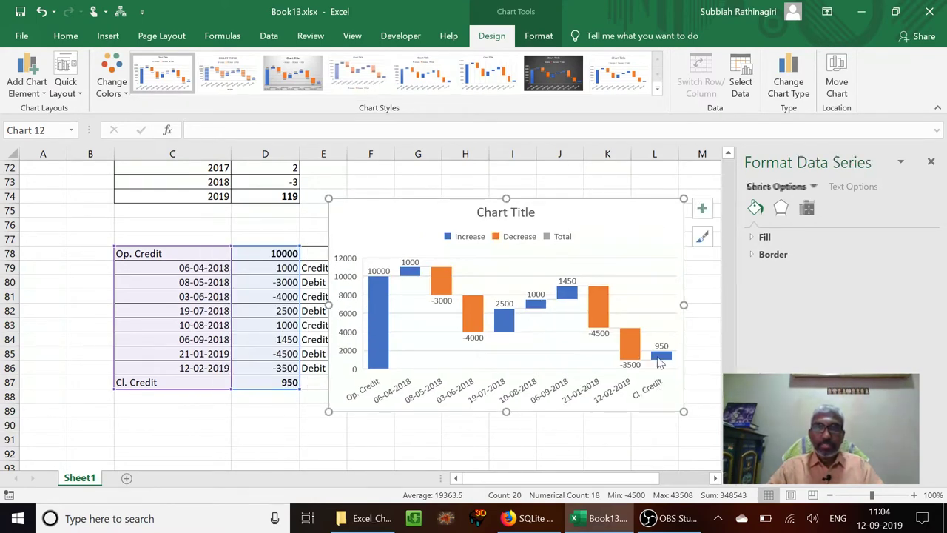
click(660, 359)
right_click(661, 361)
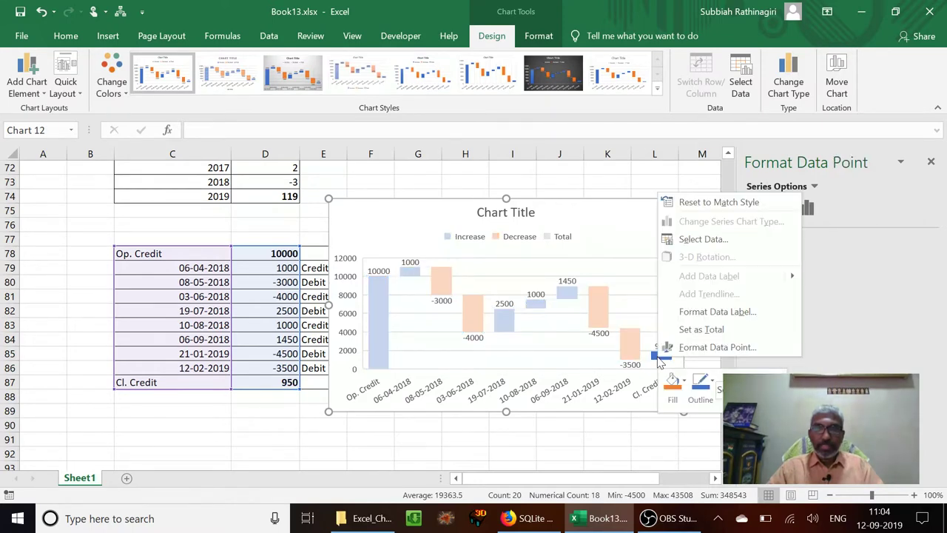
click(692, 333)
click(378, 336)
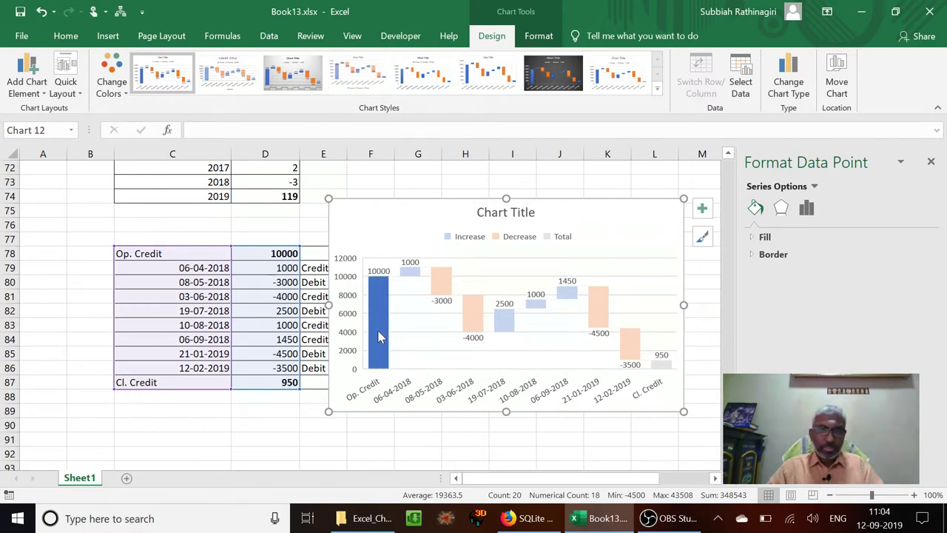
right_click(378, 335)
click(422, 468)
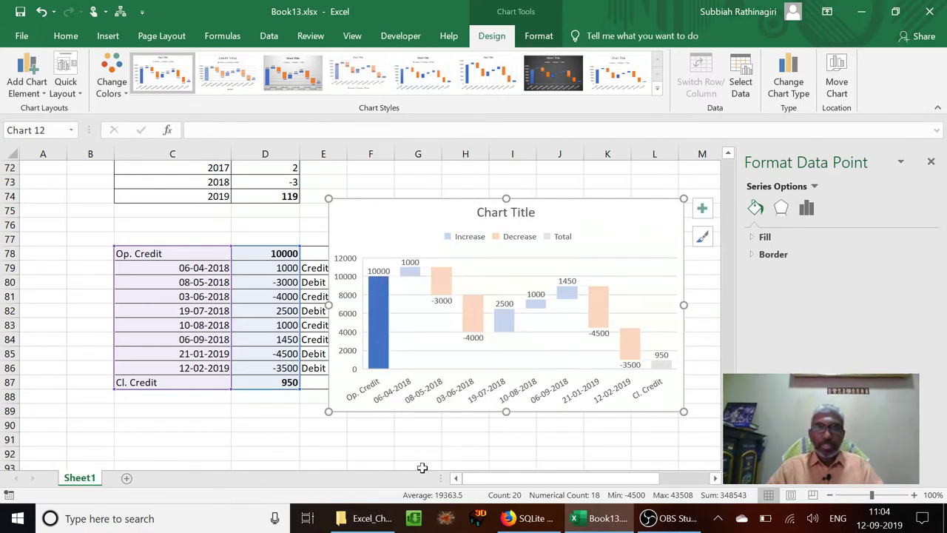
click(378, 343)
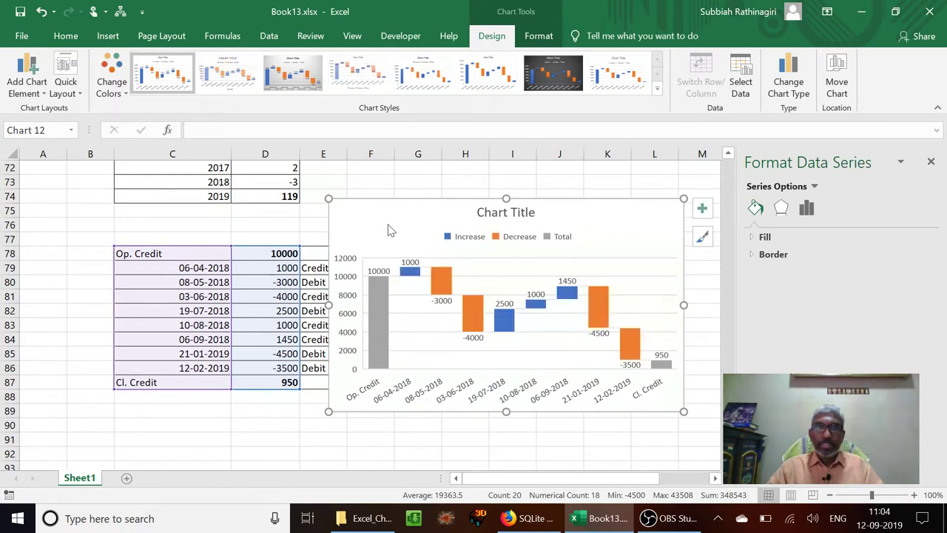
Move the credit waterfall chart slightly up and away from the table to uncover the Credit/Debit entries in column E.
click(385, 245)
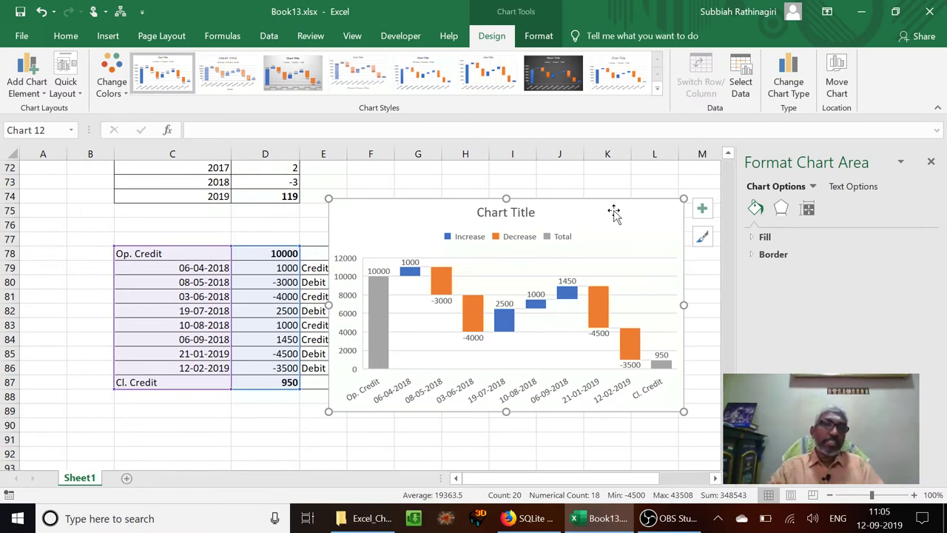
drag(620, 218, 636, 204)
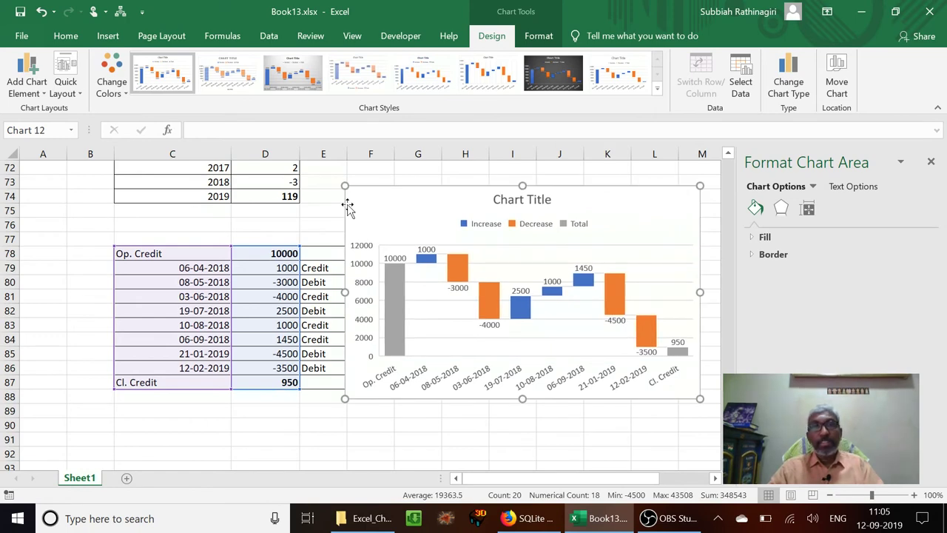
click(303, 219)
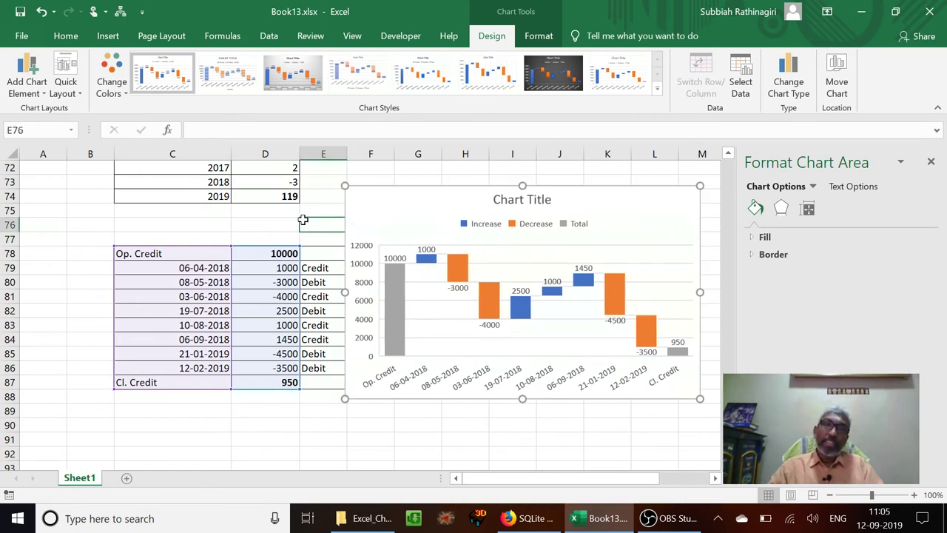